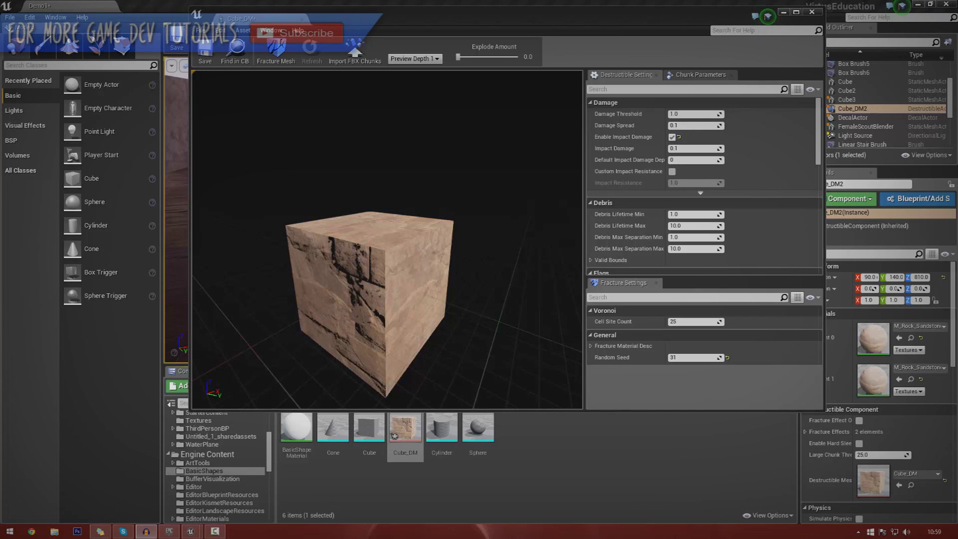
Preview the fractured chunks of Cube_DM at an explode amount of 0.4 and close its destructible mesh editor
key("alt+Tab")
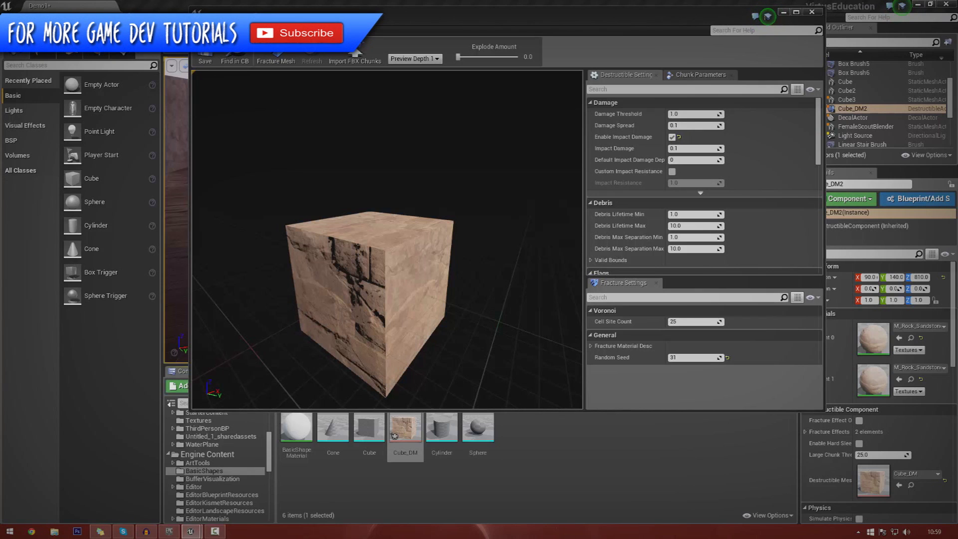
left_click(385, 369)
mouse_move(457, 56)
left_mouse_down()
mouse_move(472, 57)
mouse_move(458, 57)
left_mouse_up()
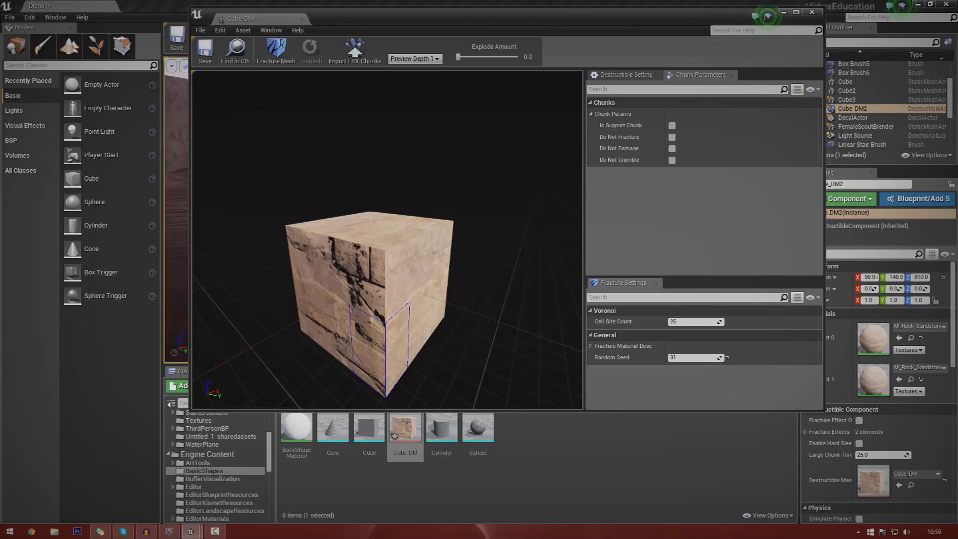
mouse_move(458, 56)
left_mouse_down()
mouse_move(515, 57)
mouse_move(462, 56)
left_mouse_up()
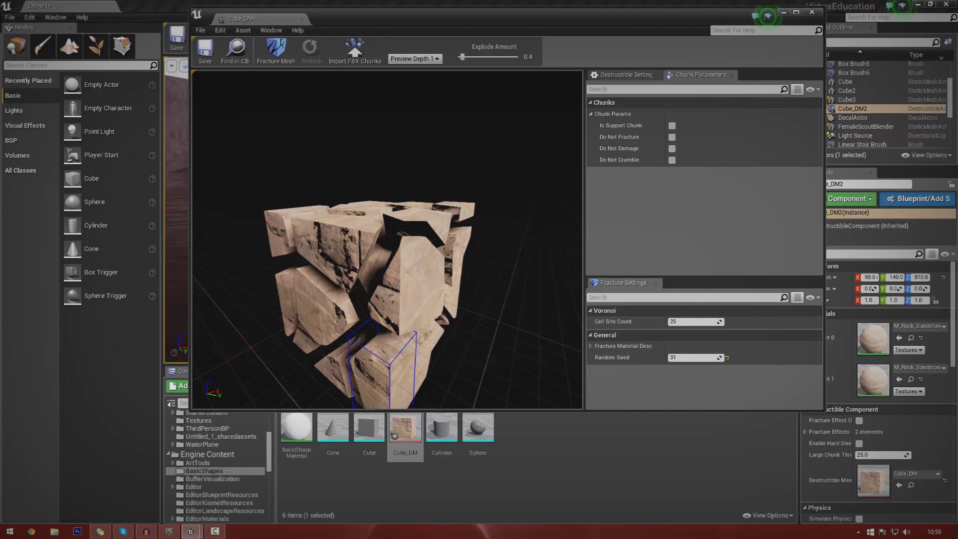
left_click(306, 19)
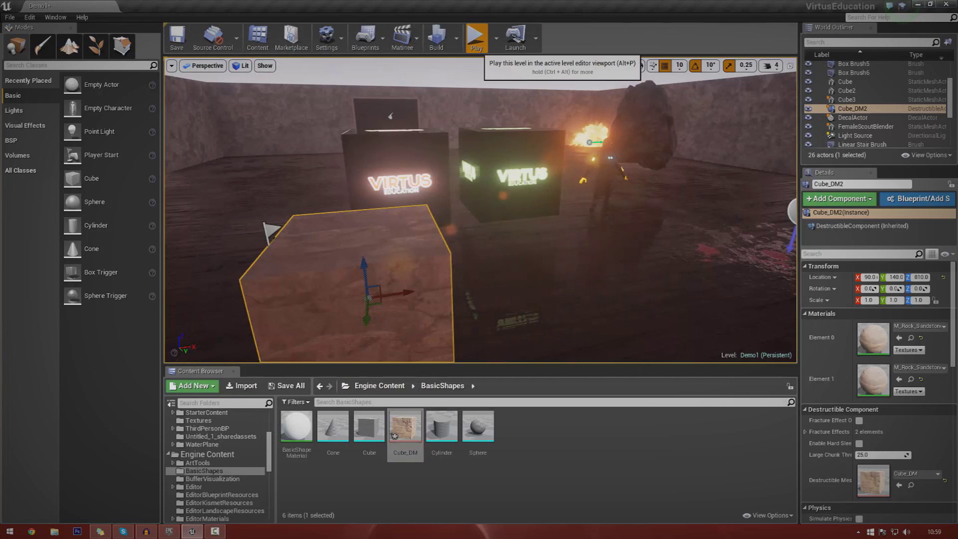
Play the level and run the character into the sandstone destructible cube to test how it breaks
left_click(476, 38)
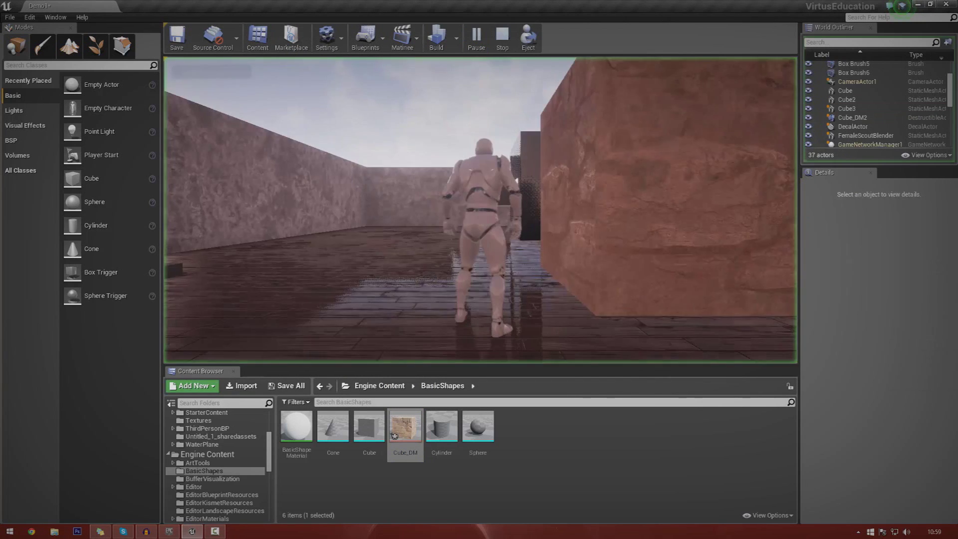
key("s")
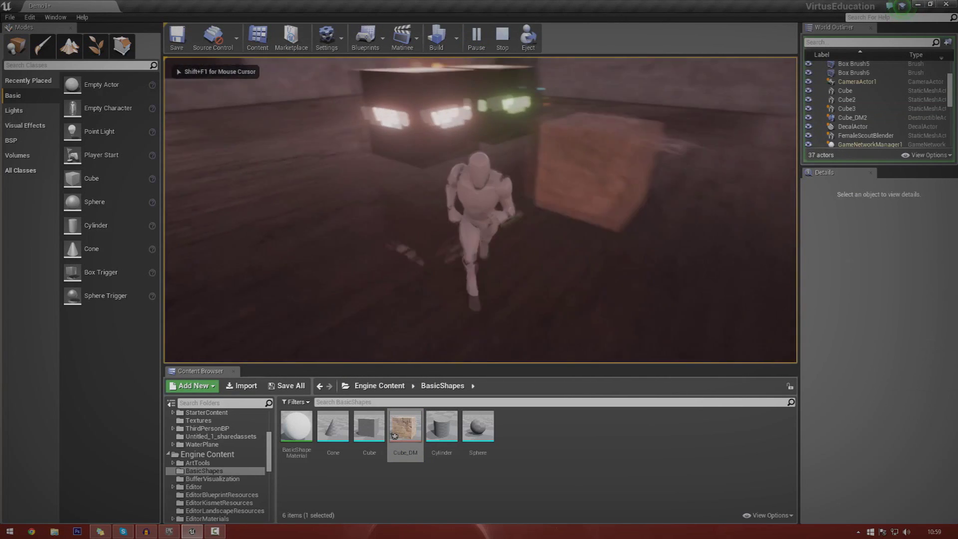
key("d")
key("d")
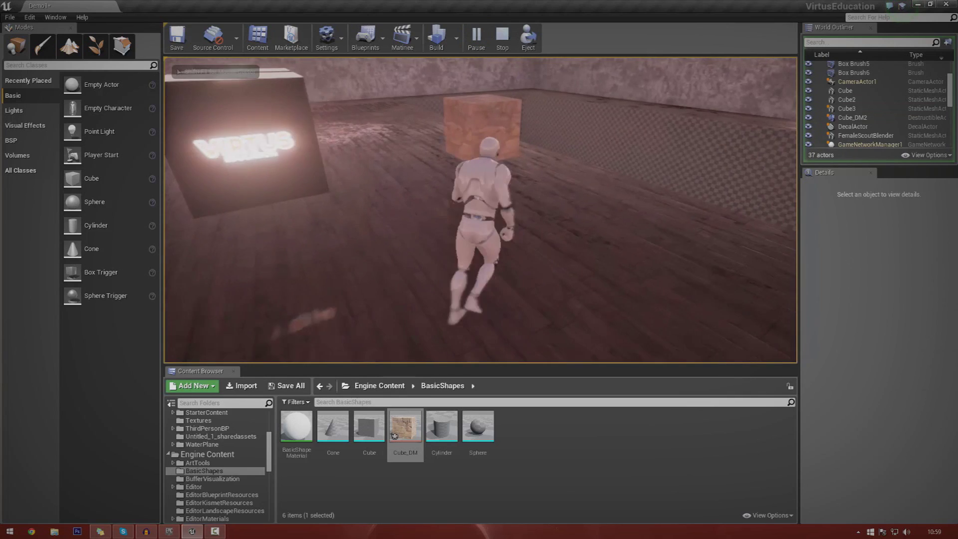
key("a")
key("w")
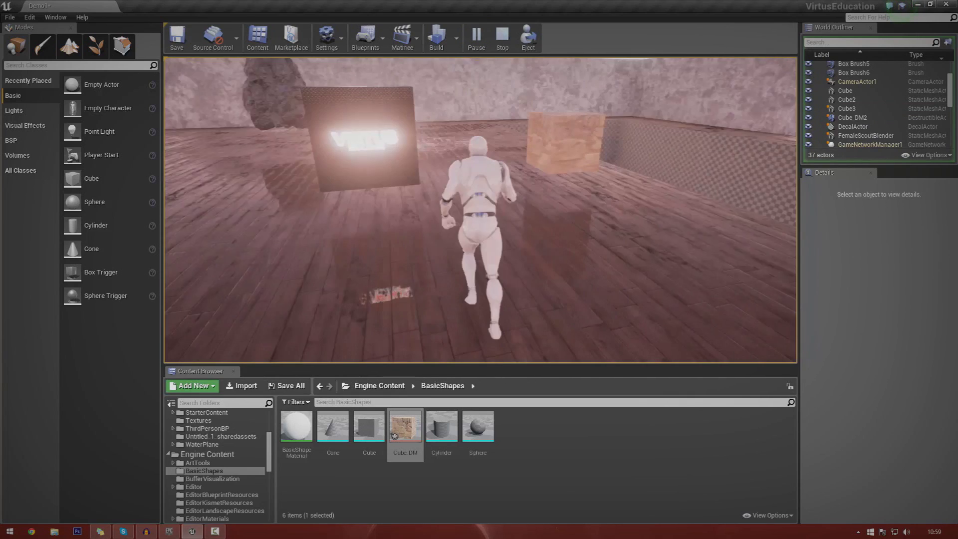
key("w")
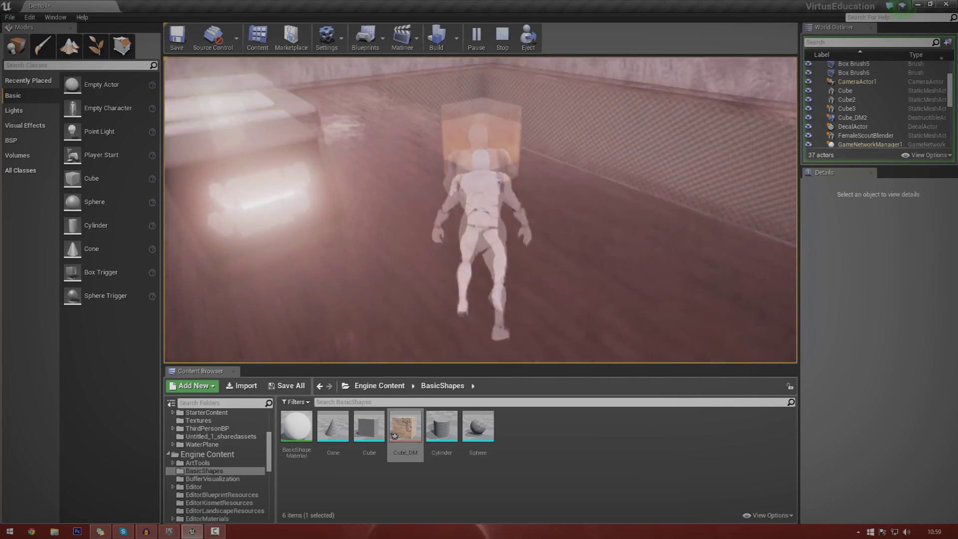
key("space")
key("s")
key("s")
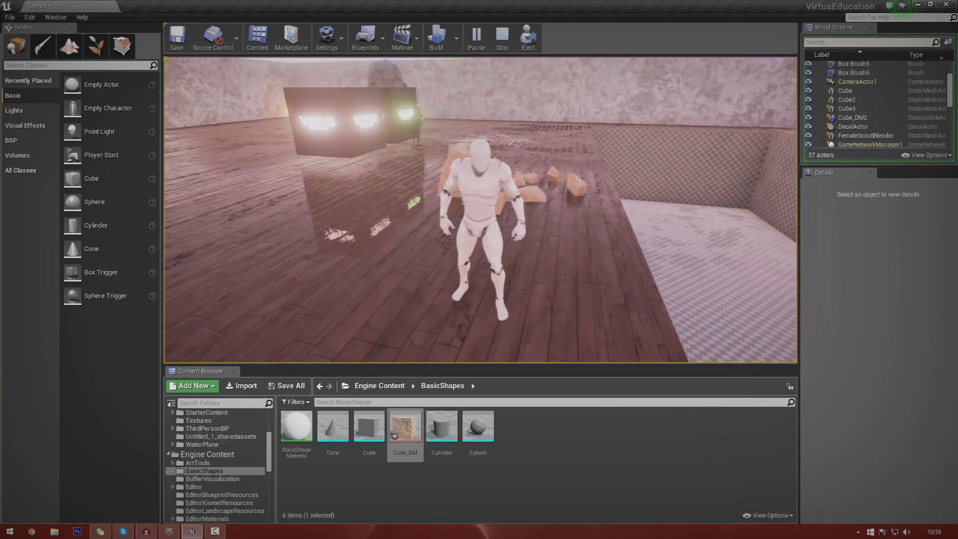
Walk the character up to the cube's broken pieces to examine them and end the play session
key("w")
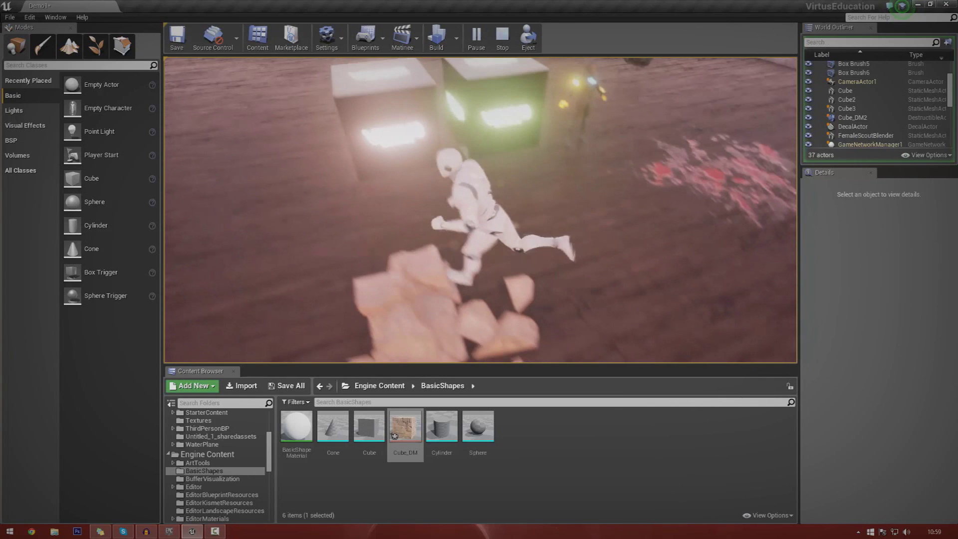
key("w")
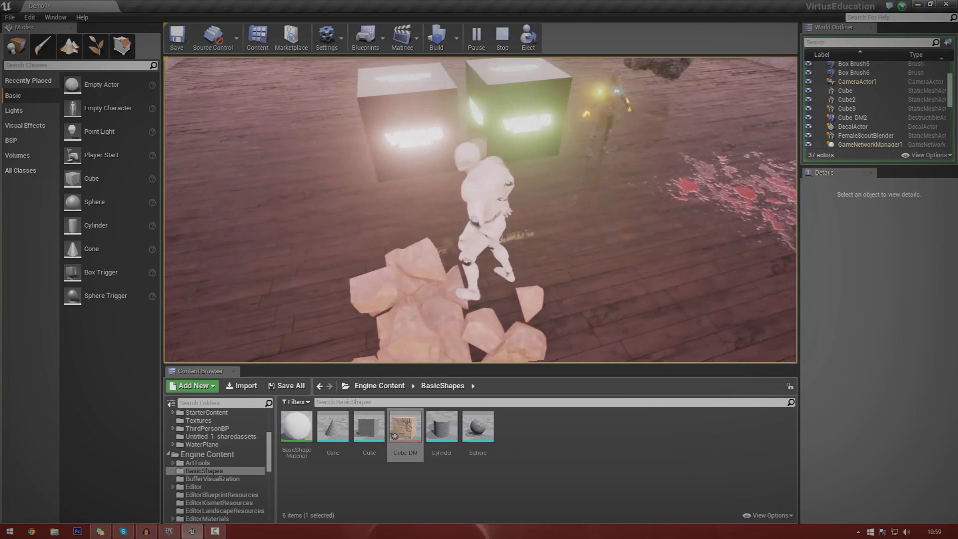
key("w")
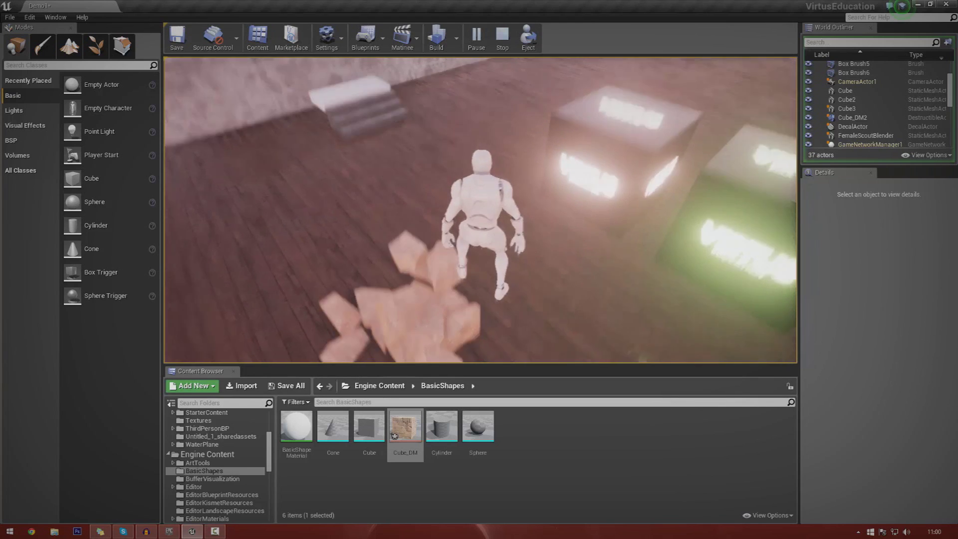
key("Escape")
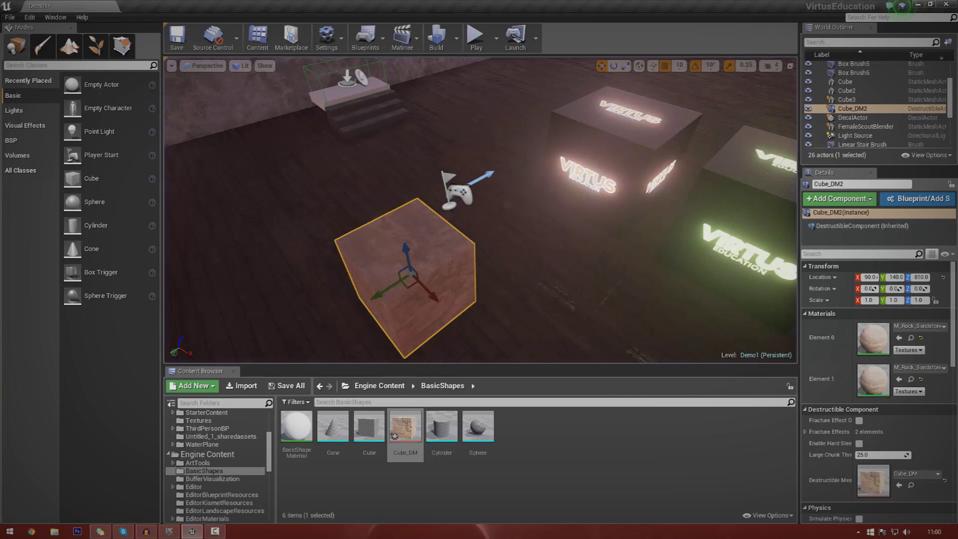
Find the large rock's SM_Rock static mesh in the Content Browser and open it for editing
left_click(494, 320)
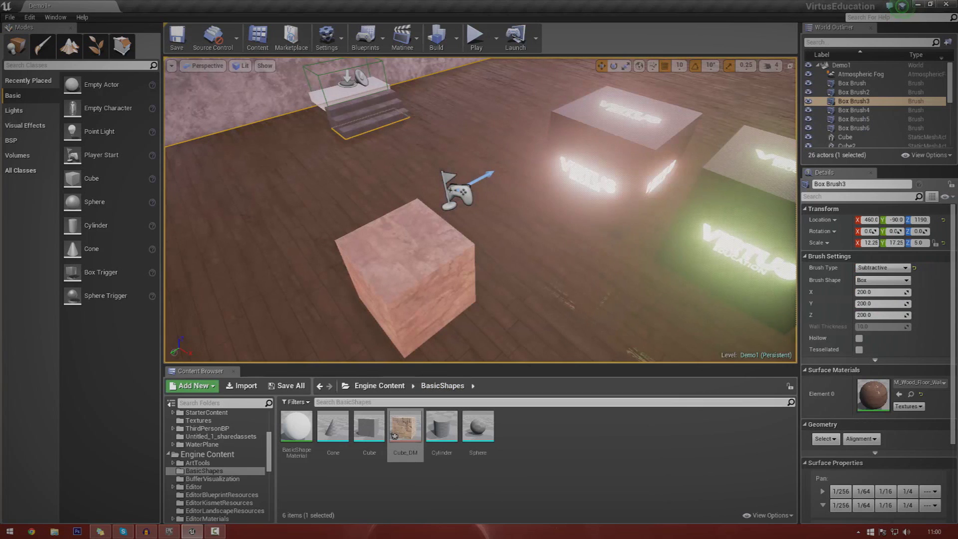
mouse_move(406, 427)
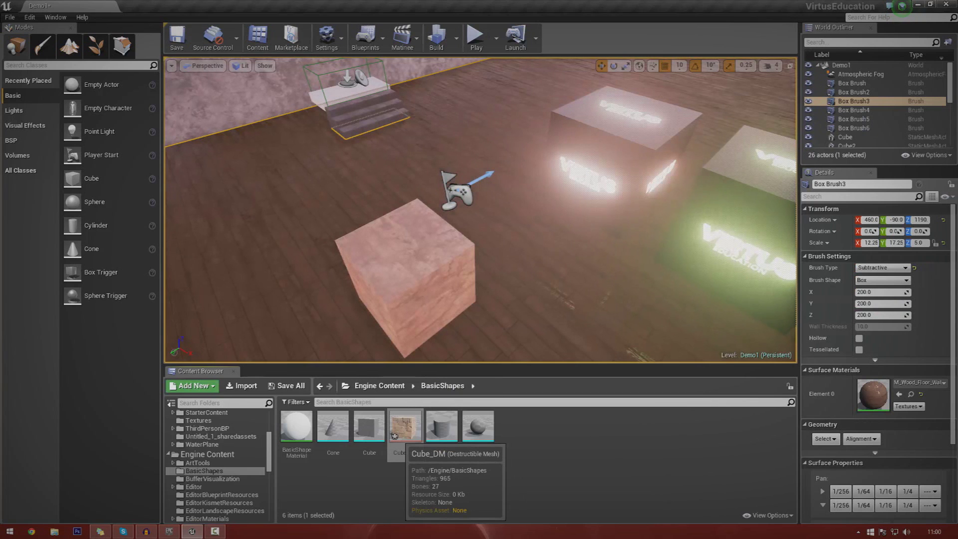
right_click(399, 440)
right_click_drag(439, 249, 375, 220)
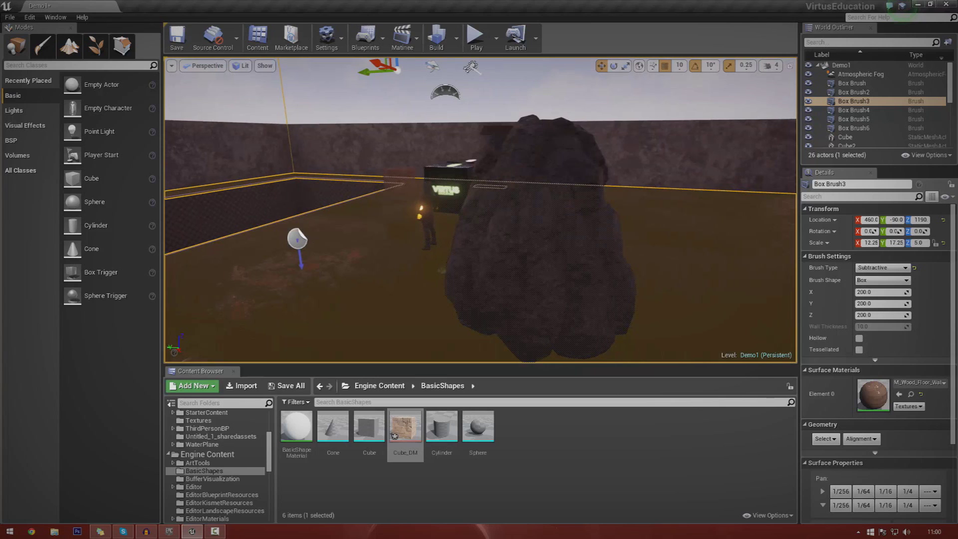
left_click(539, 235)
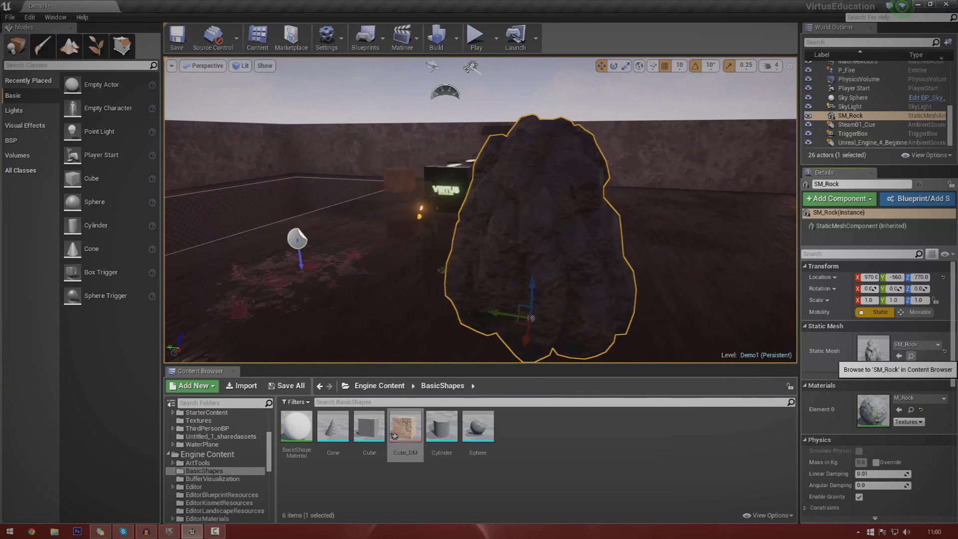
left_click(911, 356)
double_click(333, 430)
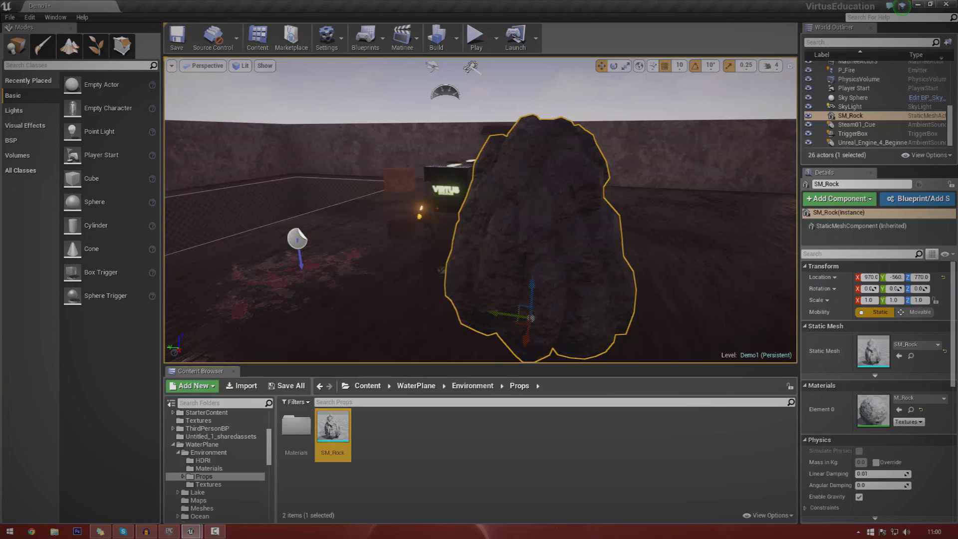
Display the simplified collision of SM_Rock to check whether the mesh has one
left_click_drag(364, 235, 459, 279)
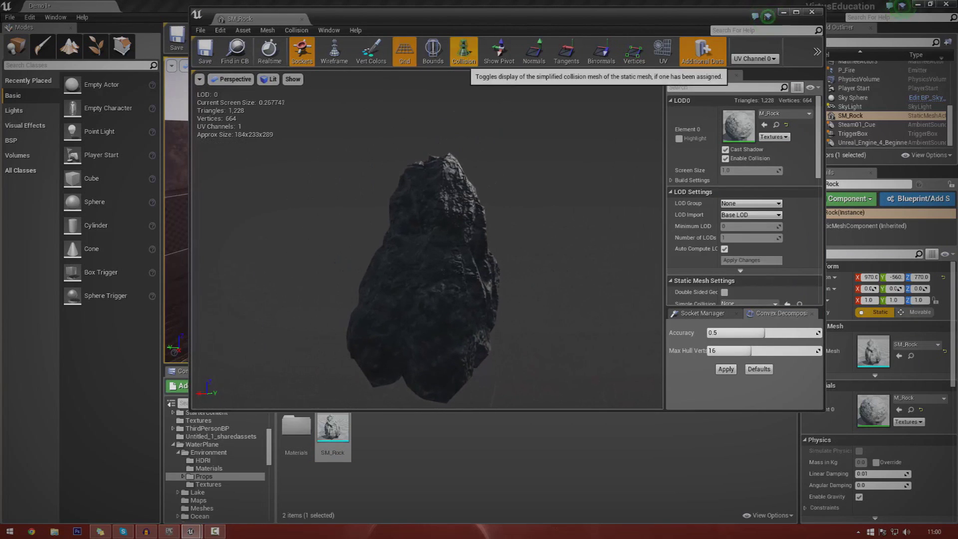
left_click(463, 52)
left_click(455, 227)
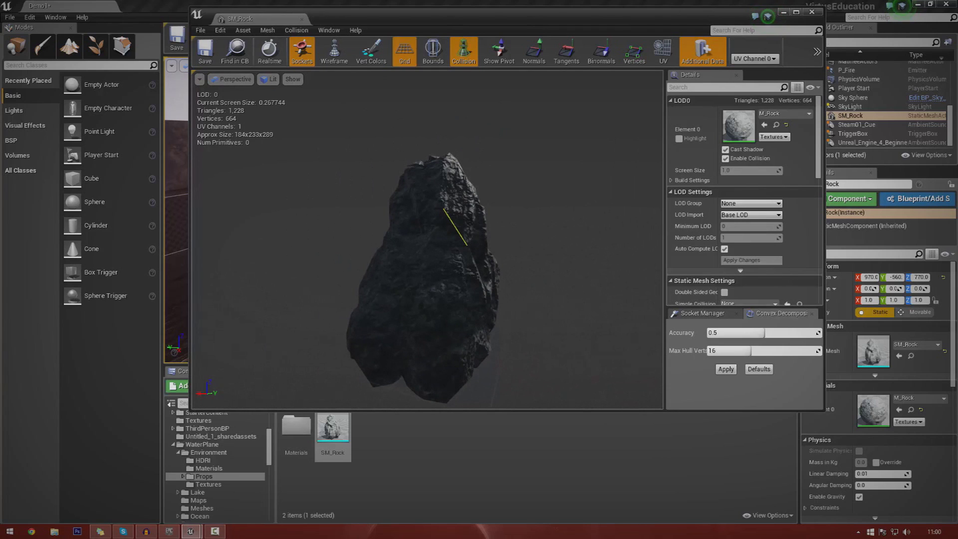
left_click(519, 210)
left_click(463, 56)
left_click(463, 56)
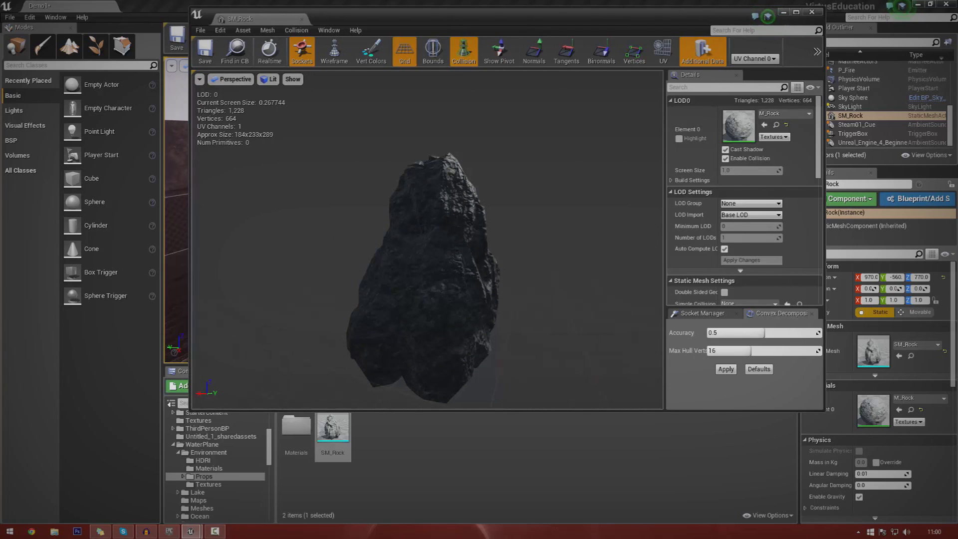
Add a 26DOP simplified collision to SM_Rock and open the Auto Convex Collision tool
left_click(297, 29)
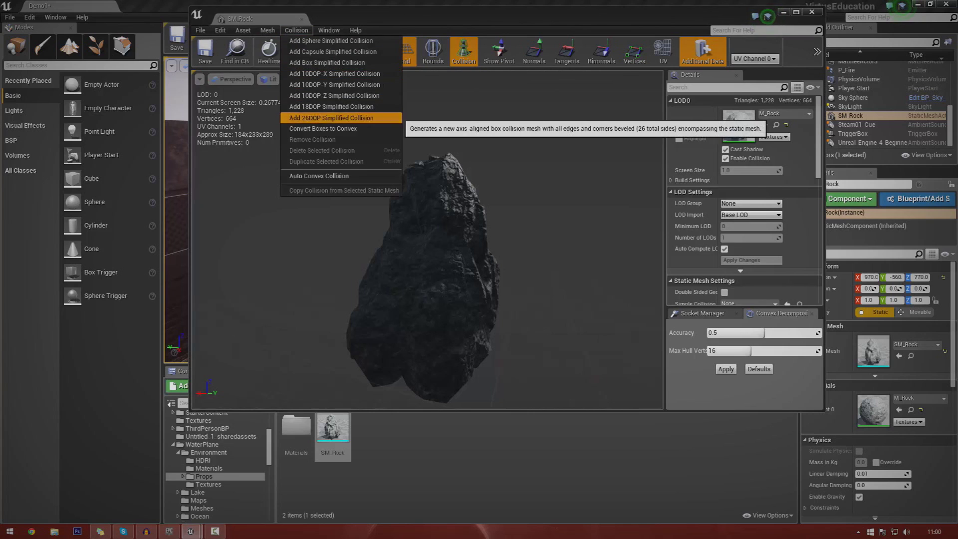
left_click(331, 118)
left_click(297, 30)
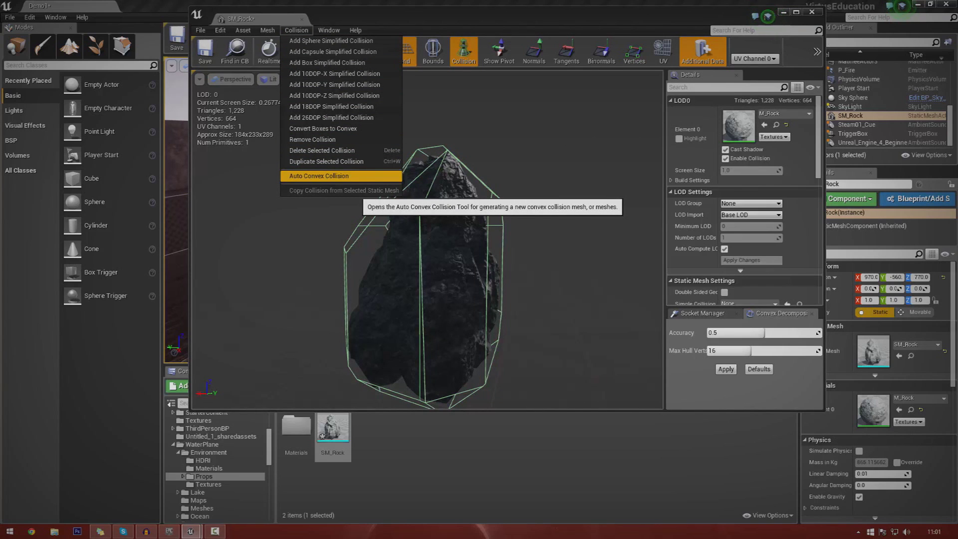
left_click(329, 176)
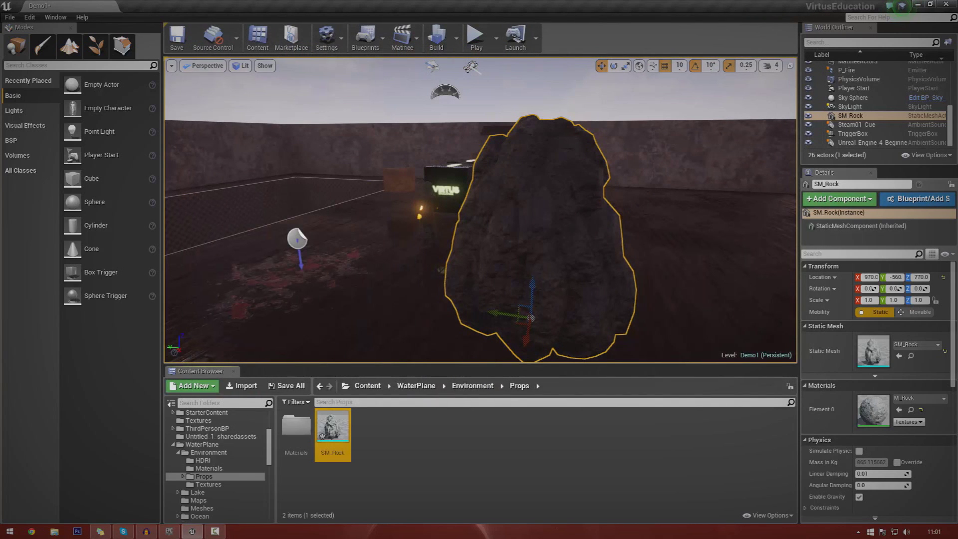
Create a destructible mesh from the SM_Rock static mesh
right_click(561, 202)
left_click(331, 430)
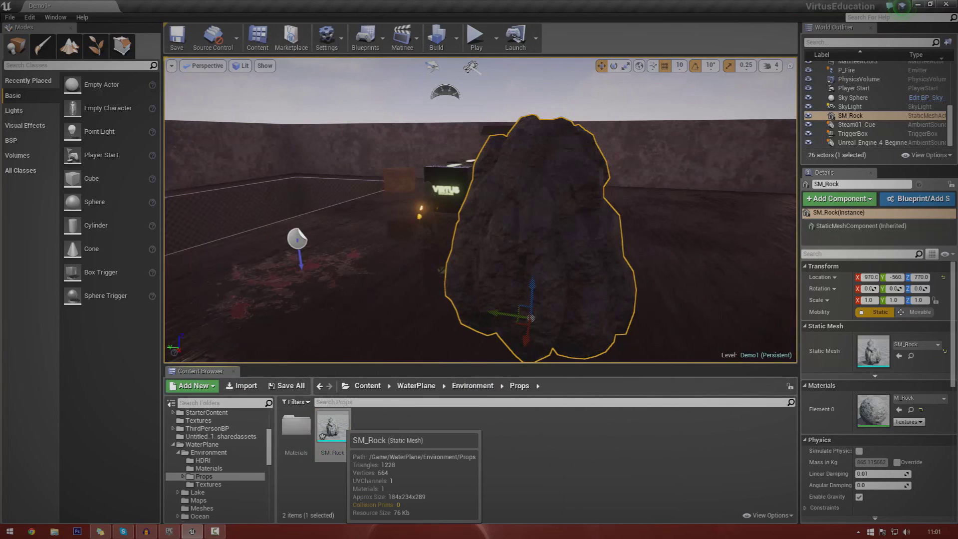
right_click(332, 428)
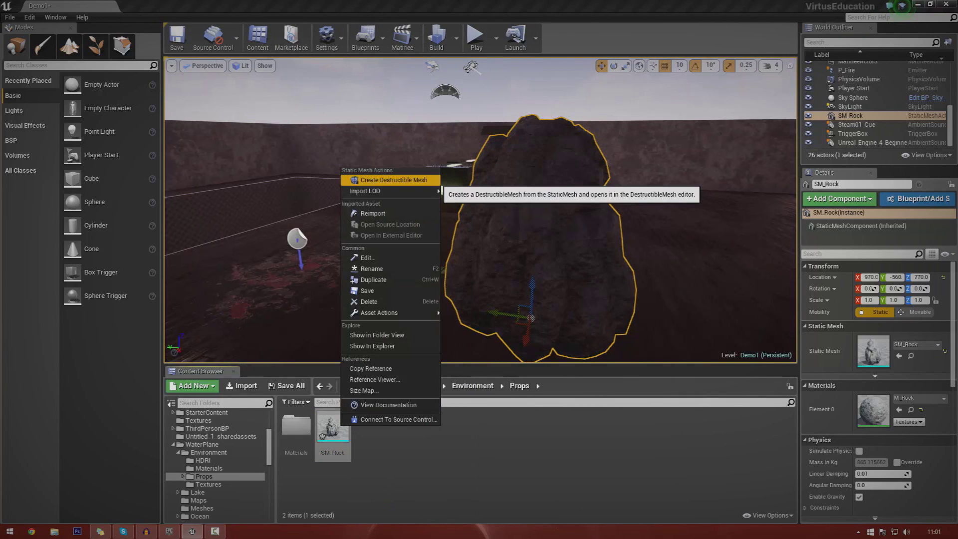
left_click(389, 180)
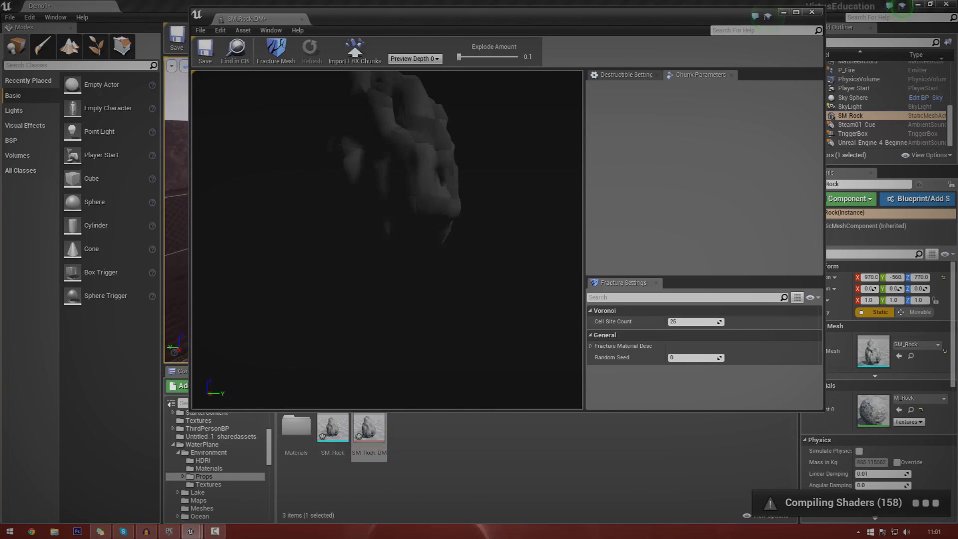
Enable impact damage in the destructible settings of SM_Rock_DM
mouse_move(387, 240)
right_mouse_down()
mouse_move(386, 170)
mouse_move(387, 240)
right_mouse_up()
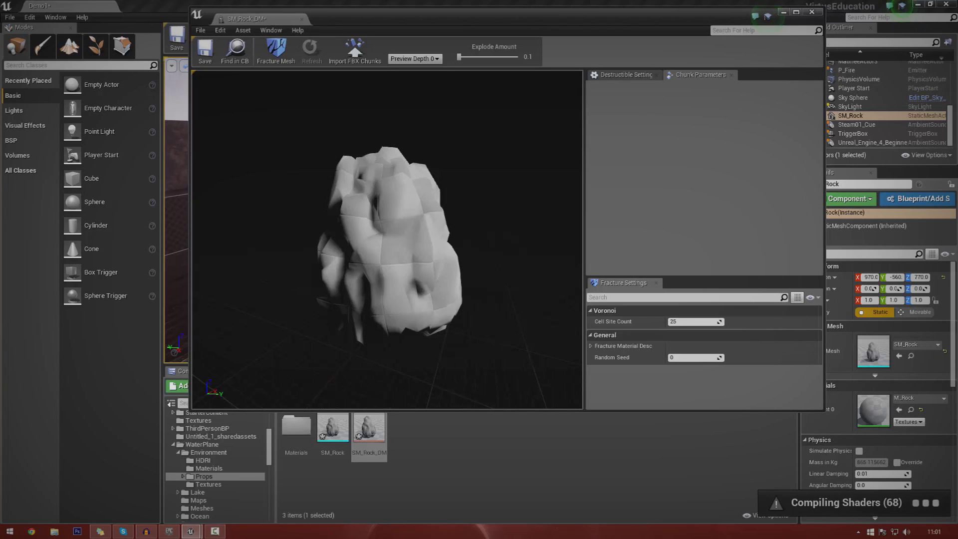
left_click(625, 74)
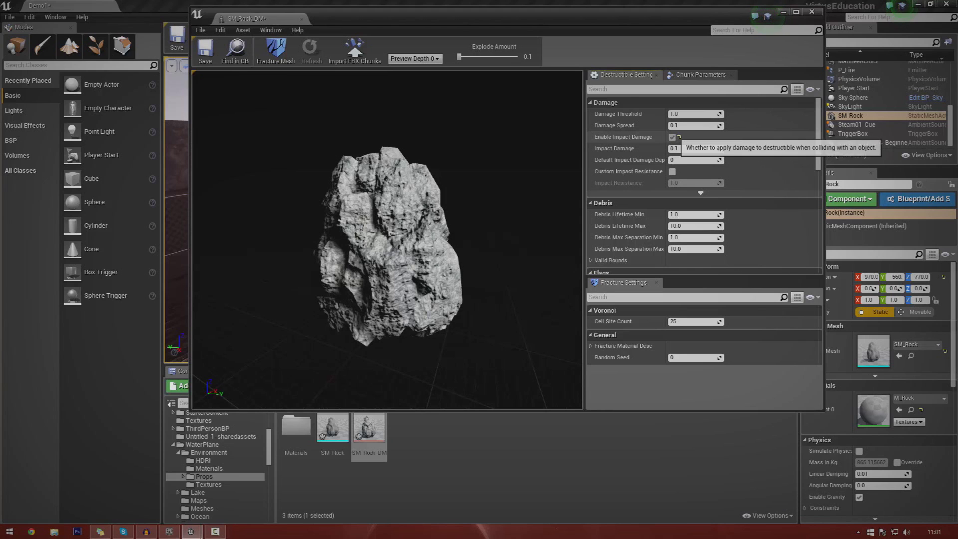
left_click(672, 136)
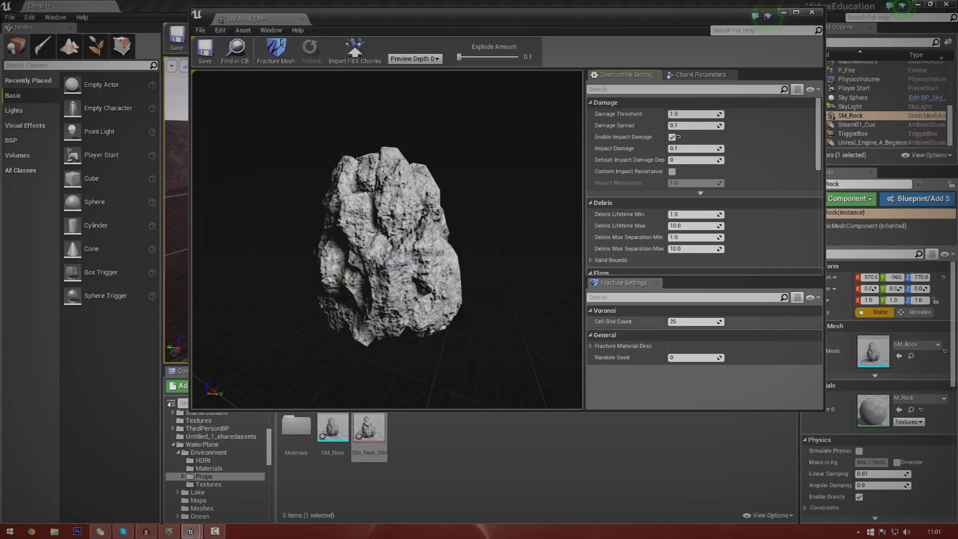
Set the Voronoi cell site count to 15, fracture the rock mesh and inspect the resulting chunks
left_click(694, 321)
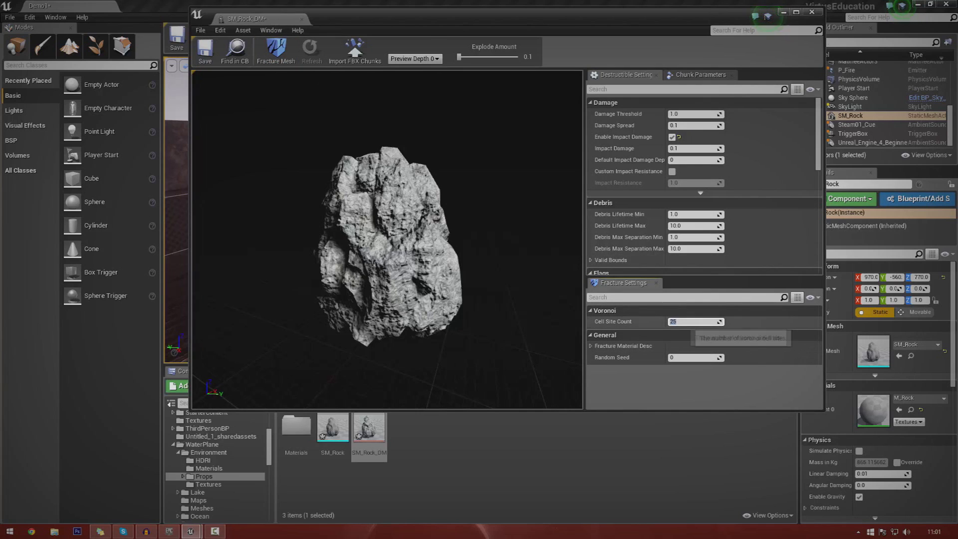
type("15")
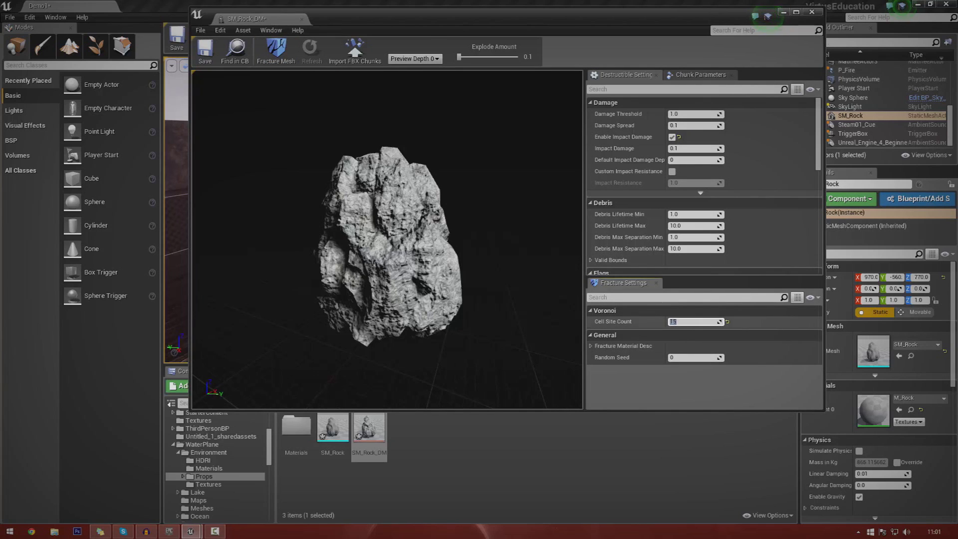
key("Return")
left_click(276, 50)
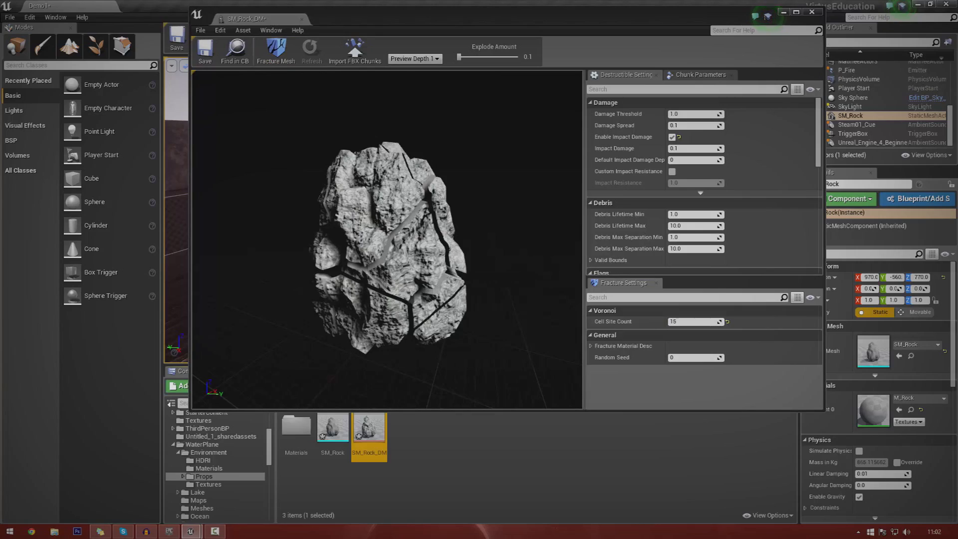
left_click_drag(387, 240, 309, 224)
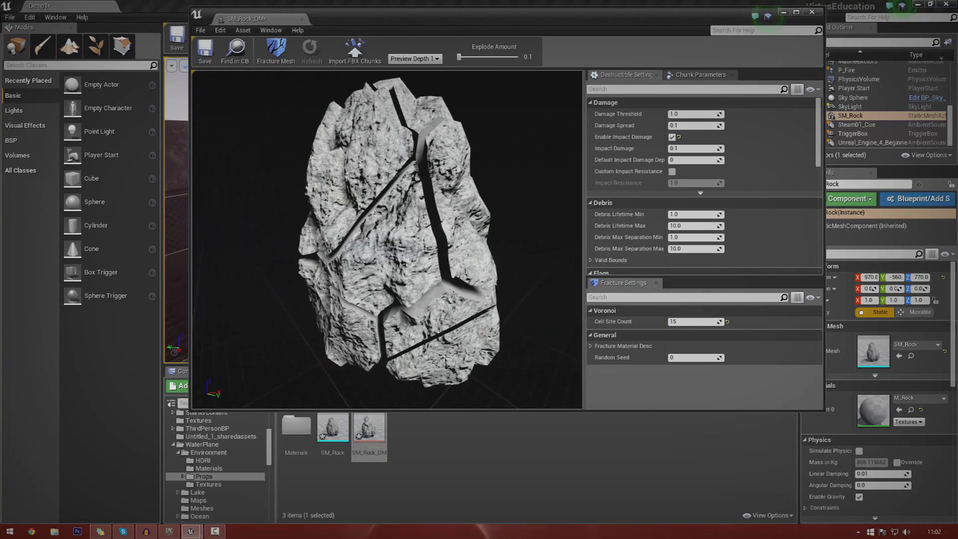
Preview the chunks at an explode amount of 0.4 and refracture the rock with a cell site count of 25
right_click_drag(387, 239, 388, 275)
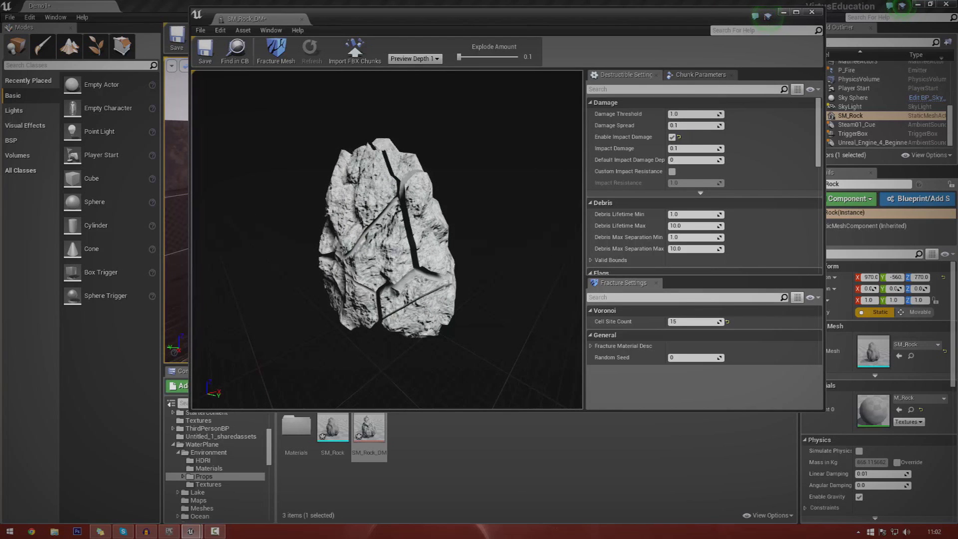
mouse_move(459, 56)
left_mouse_down()
mouse_move(502, 56)
mouse_move(464, 57)
left_mouse_up()
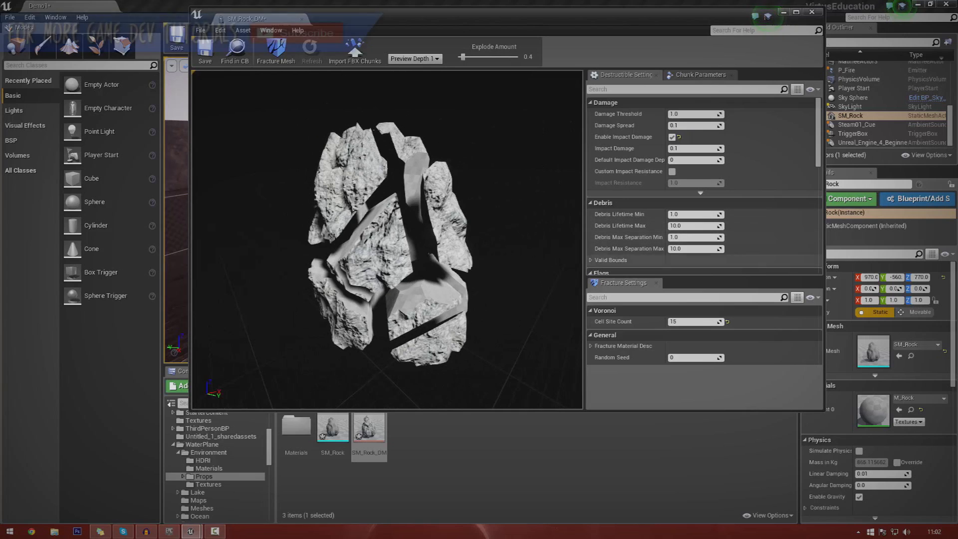
left_click(693, 322)
type("25")
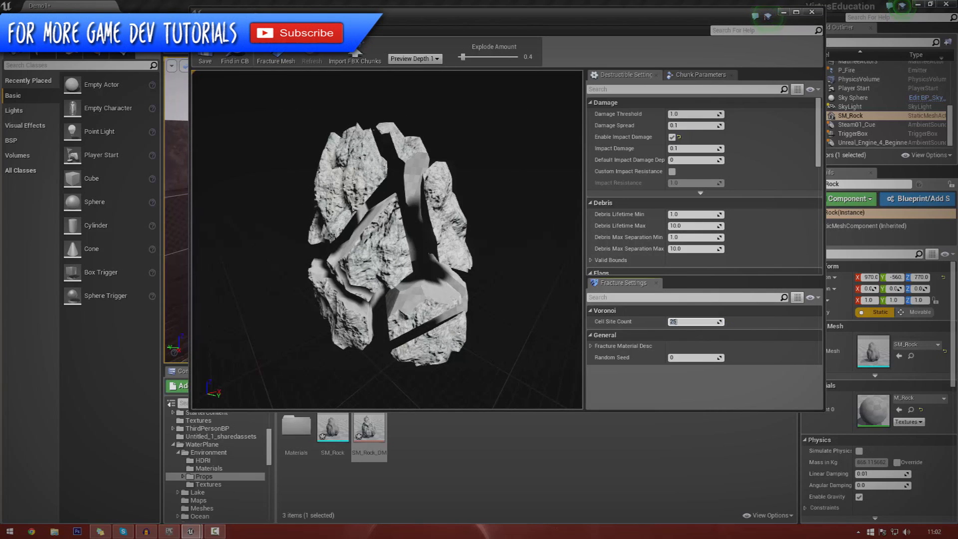
left_click(288, 64)
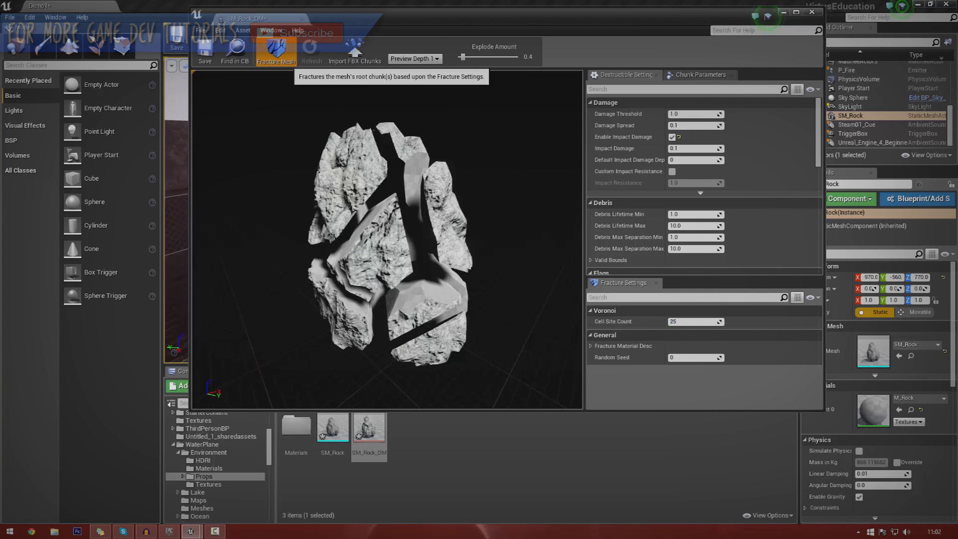
left_click(276, 52)
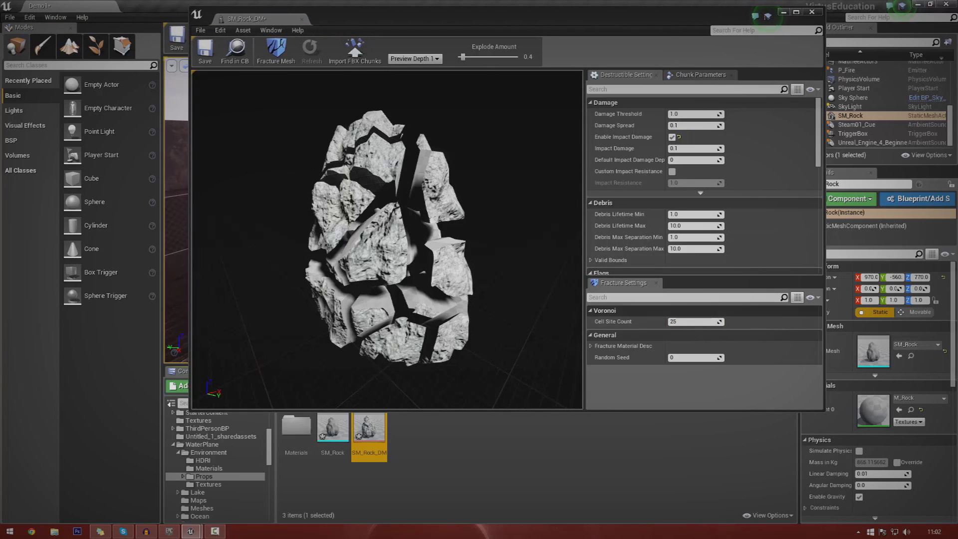
Refracture the rock with random seed 15 and again with 14 to compare the chunk patterns
left_click(683, 322)
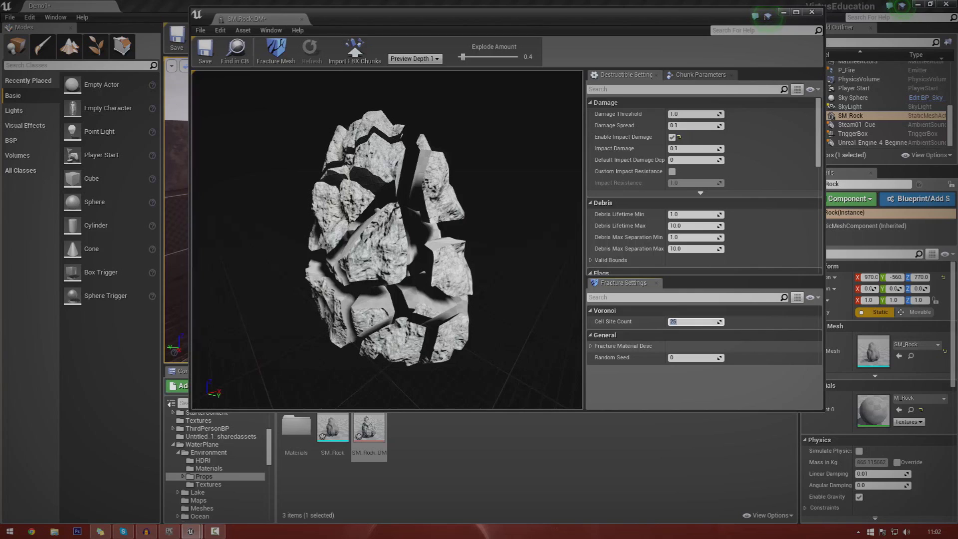
key("Return")
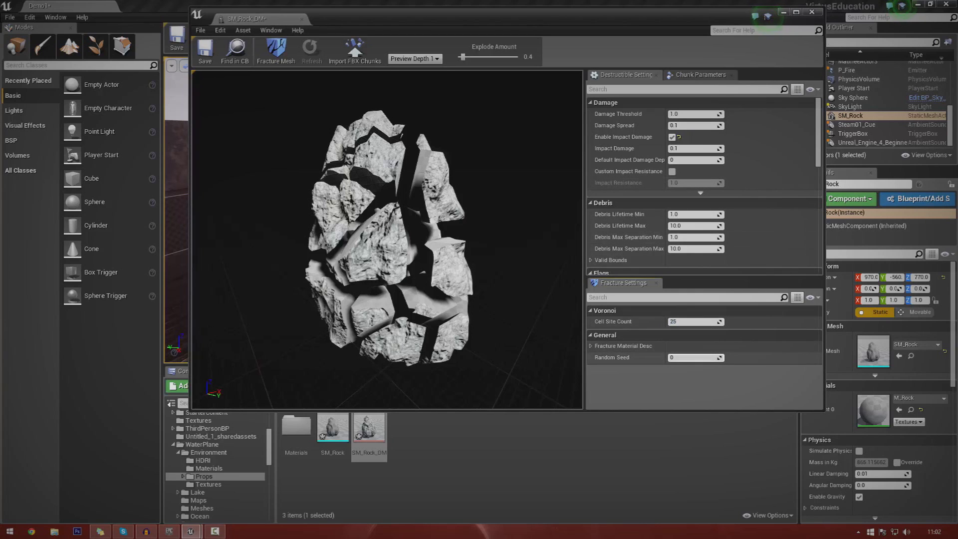
type("15")
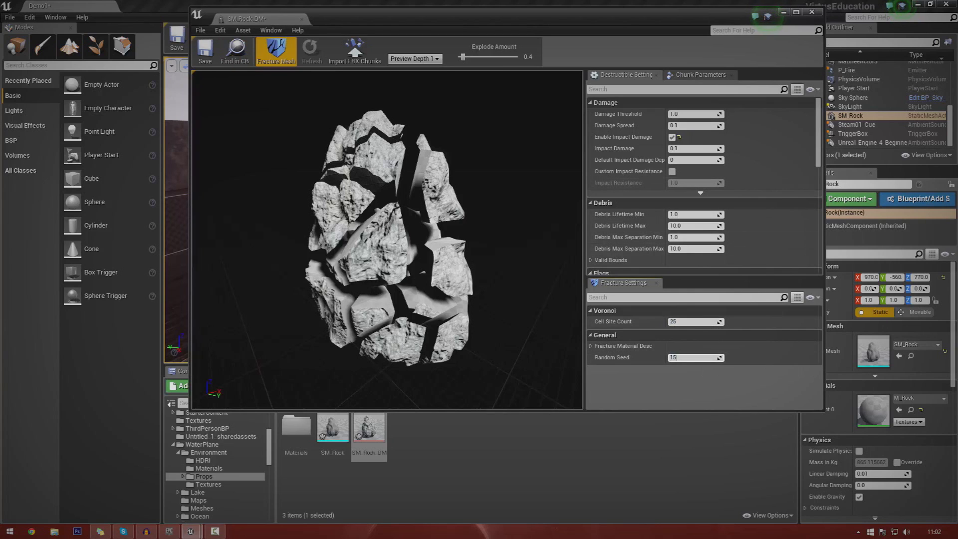
left_click(281, 59)
left_click(276, 50)
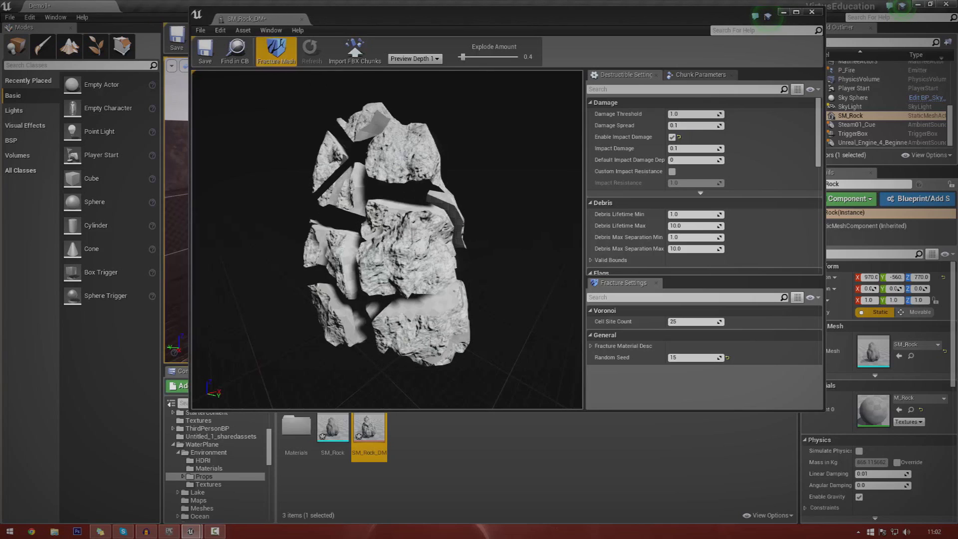
left_click(283, 52)
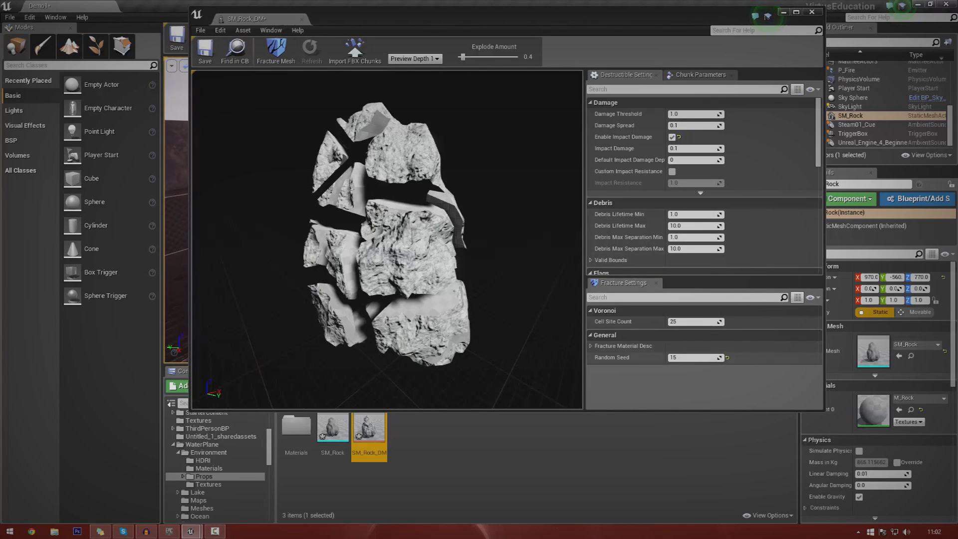
left_click(275, 56)
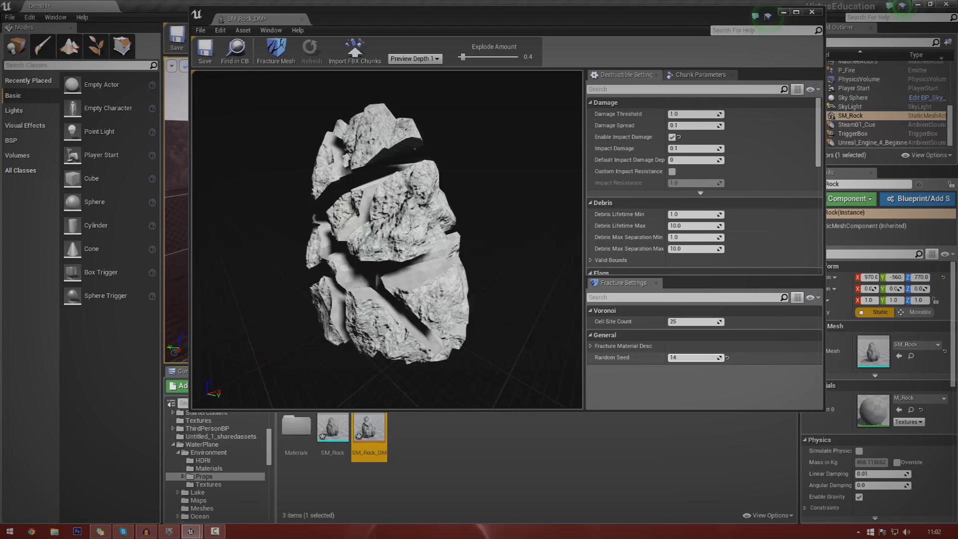
Refracture the rock with a random seed of 0, and save and close the SM_Rock_DM asset
left_click(693, 357)
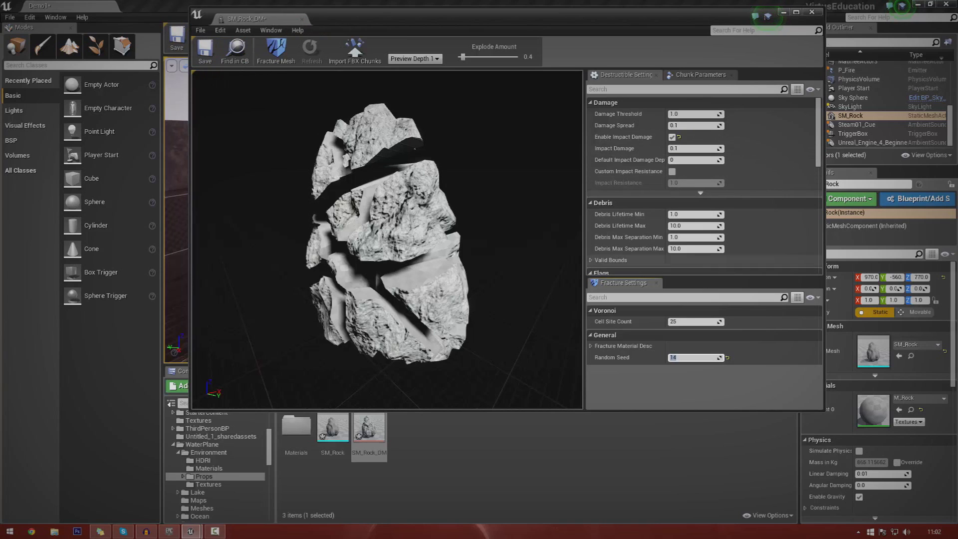
type("0")
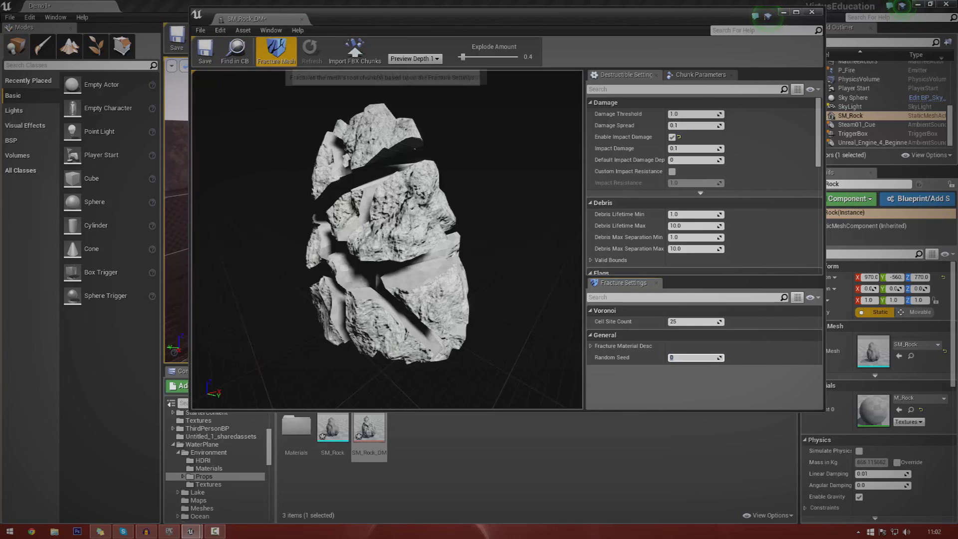
left_click(272, 63)
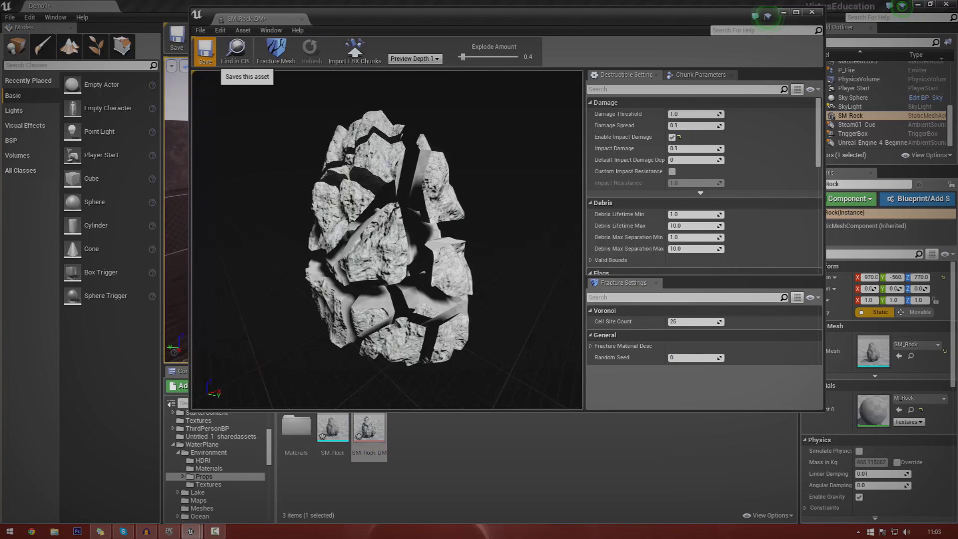
left_click(215, 64)
left_click(301, 19)
Replace the SM_Rock actor in the level with the SM_Rock_DM destructible mesh, placed slightly above the floor
right_click_drag(399, 199, 474, 215)
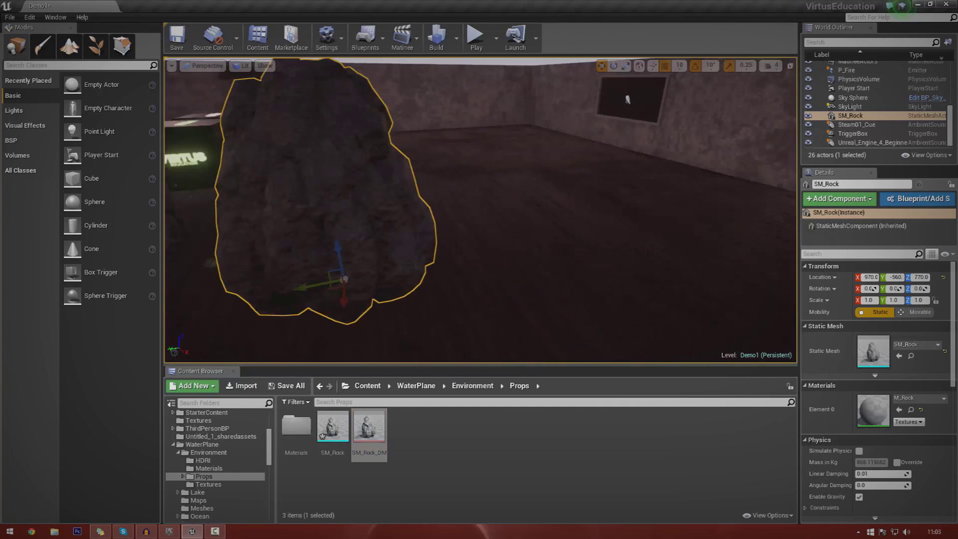
key("f")
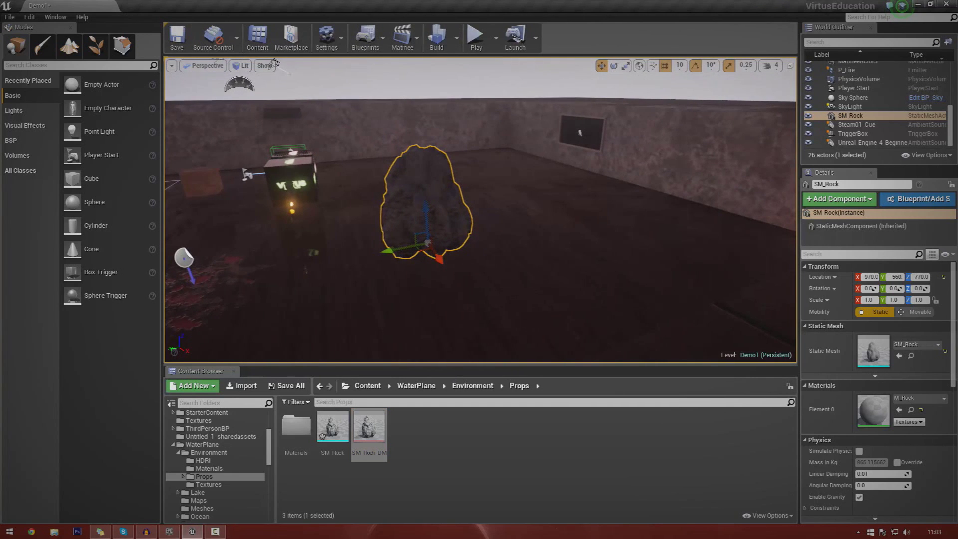
key("Delete")
left_click_drag(369, 429, 409, 234)
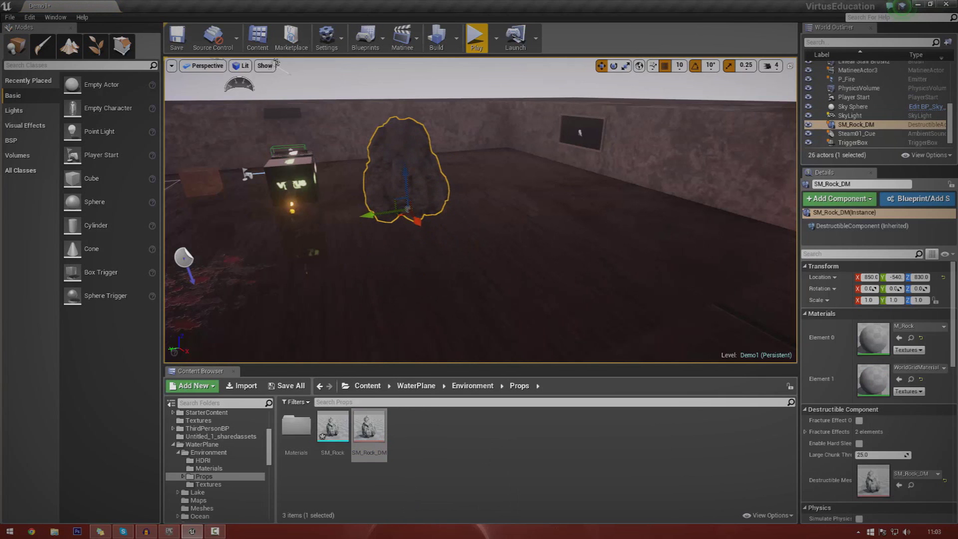
Play the level, run and jump the character into the destructible rock, examine its broken chunks and stop playing
left_click(476, 37)
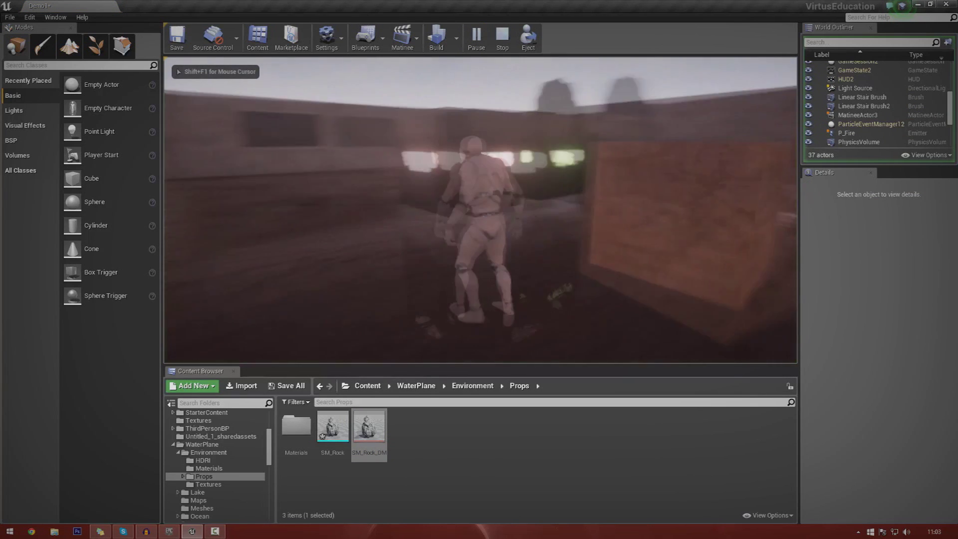
key("w")
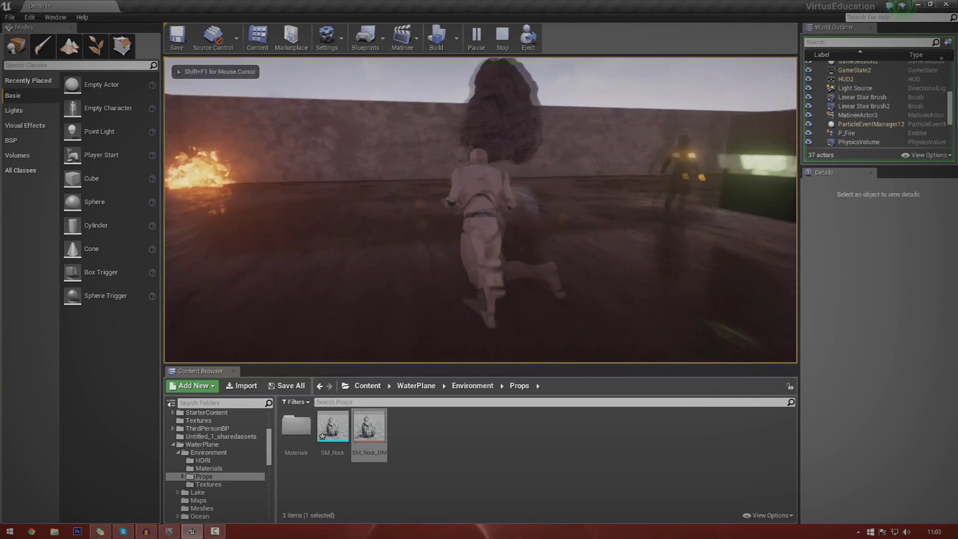
key("space")
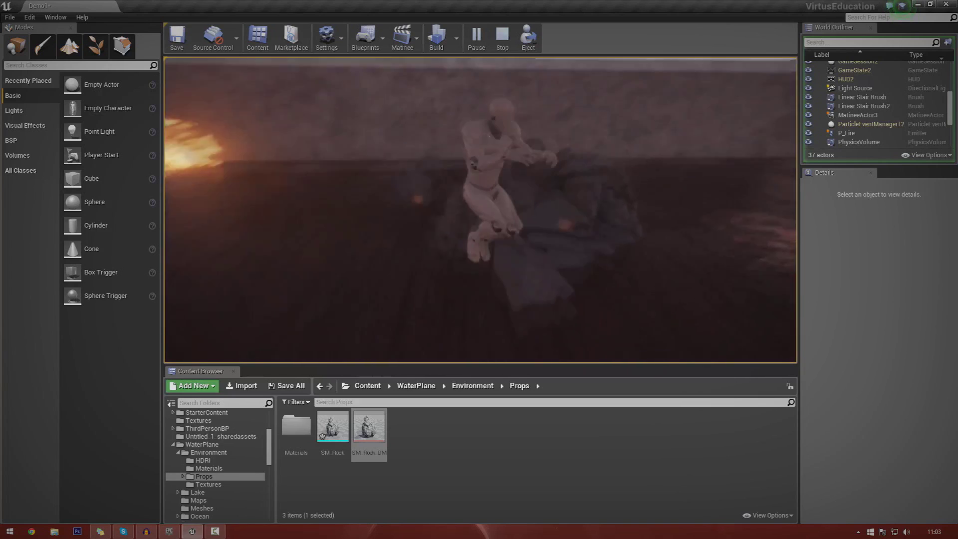
key("s")
key("w")
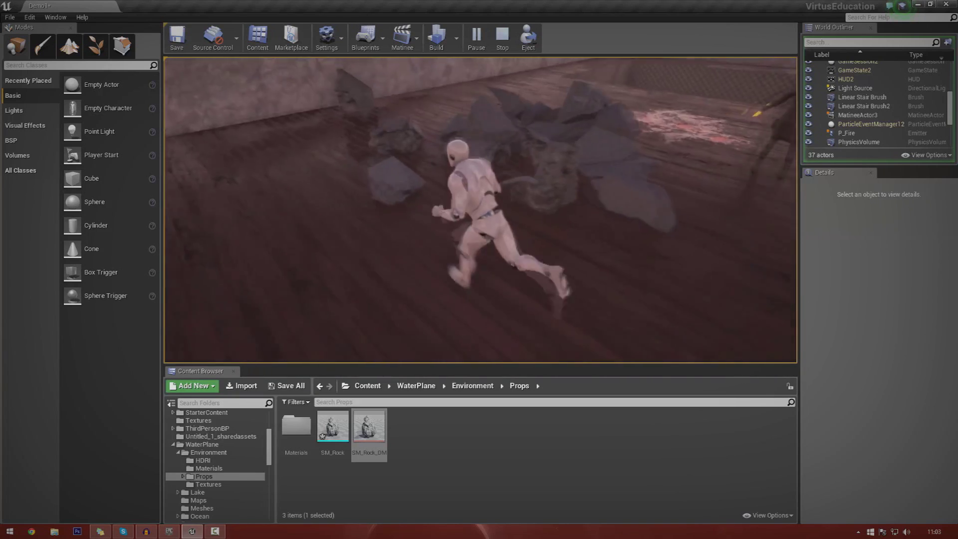
key("space")
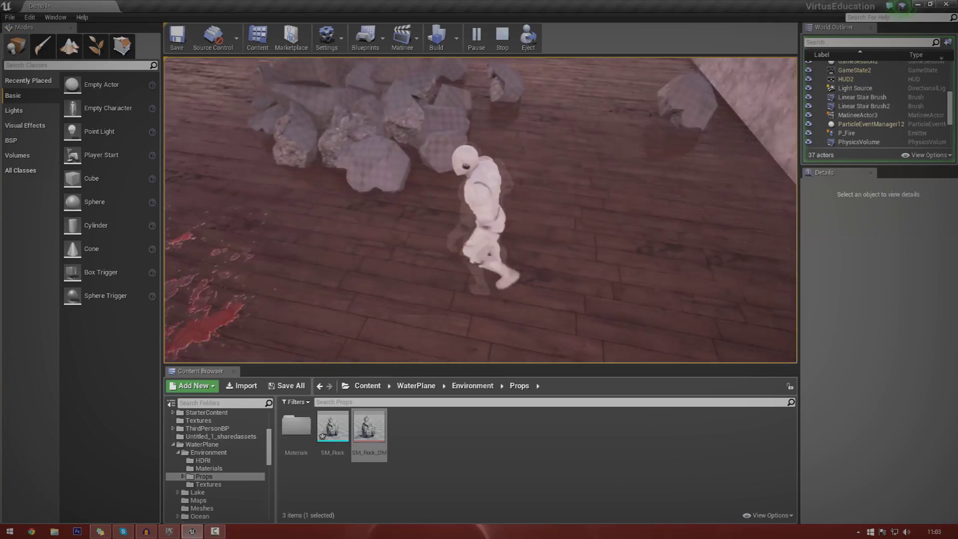
key("w")
key("s")
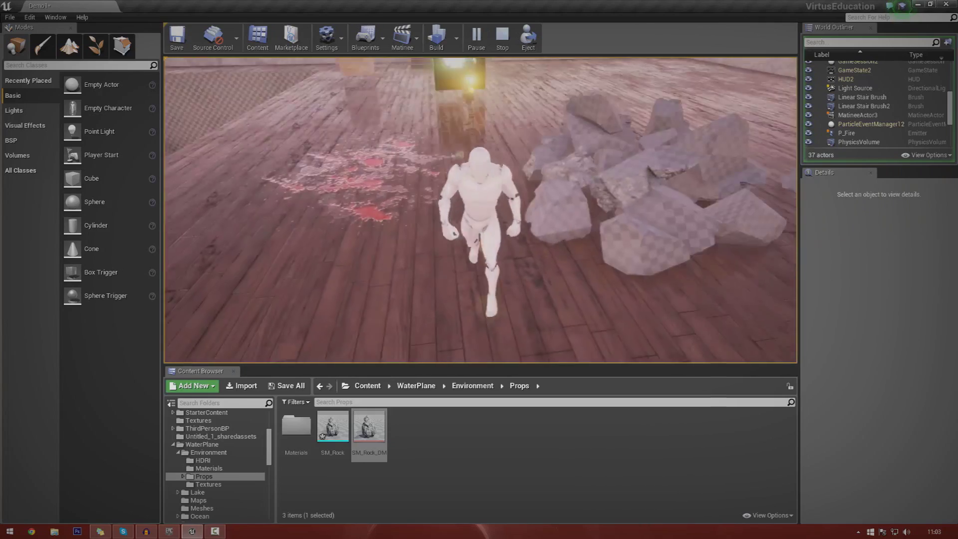
key("w")
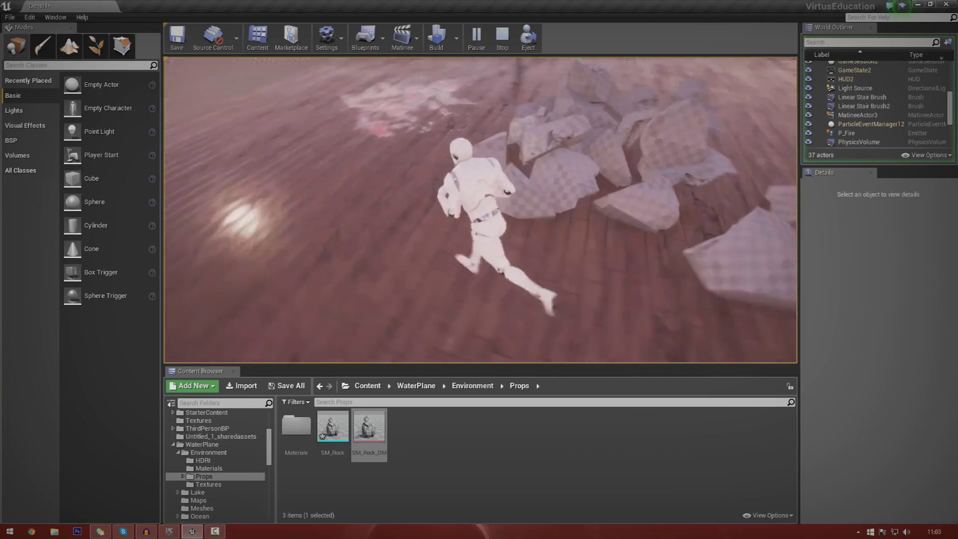
key("d")
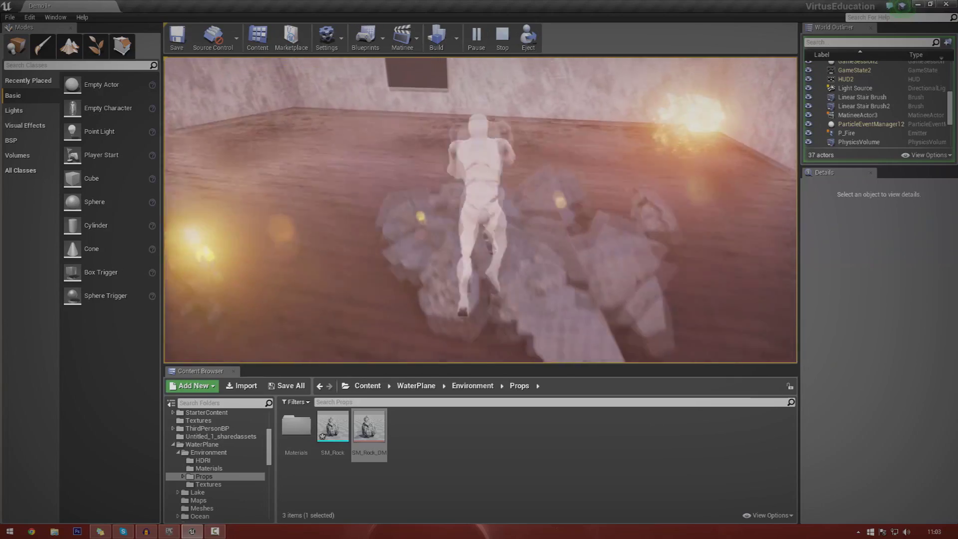
key("w")
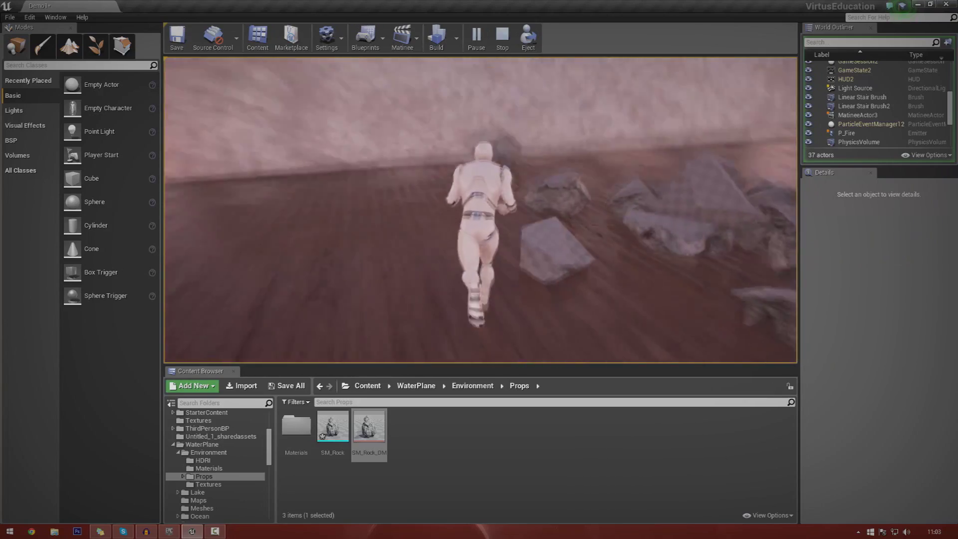
key("d")
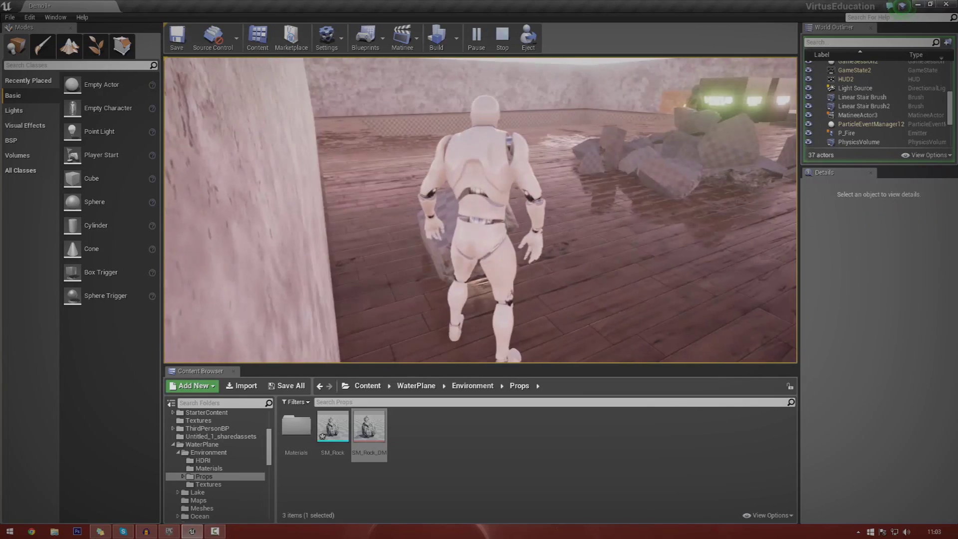
key("Escape")
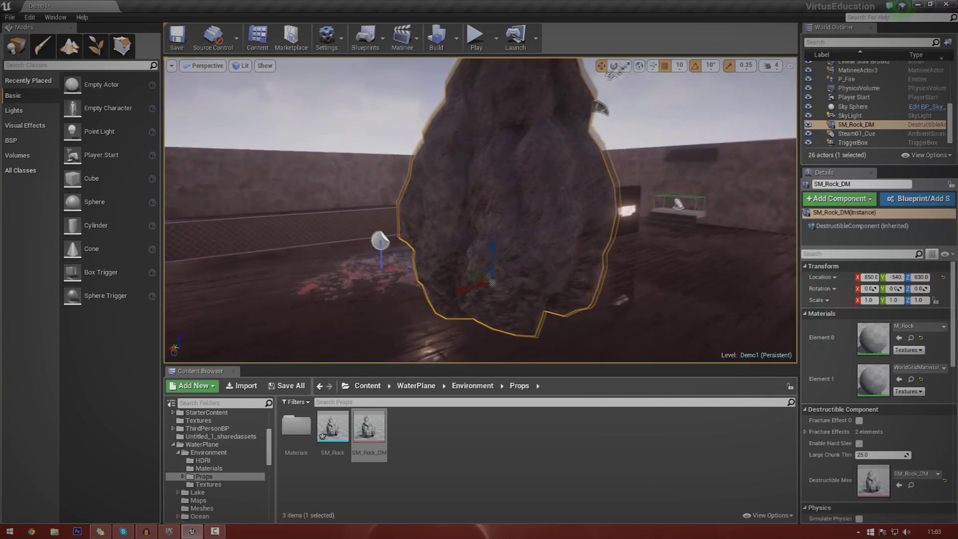
Reopen SM_Rock_DM and expand material elements 0 and 1 in its Skeletal Mesh settings
double_click(369, 427)
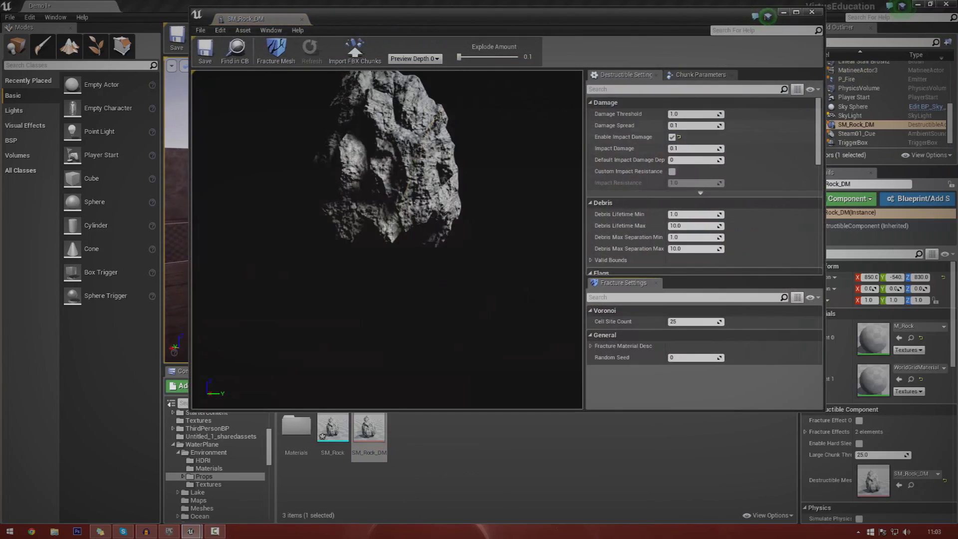
scroll(703, 185, "down", 8)
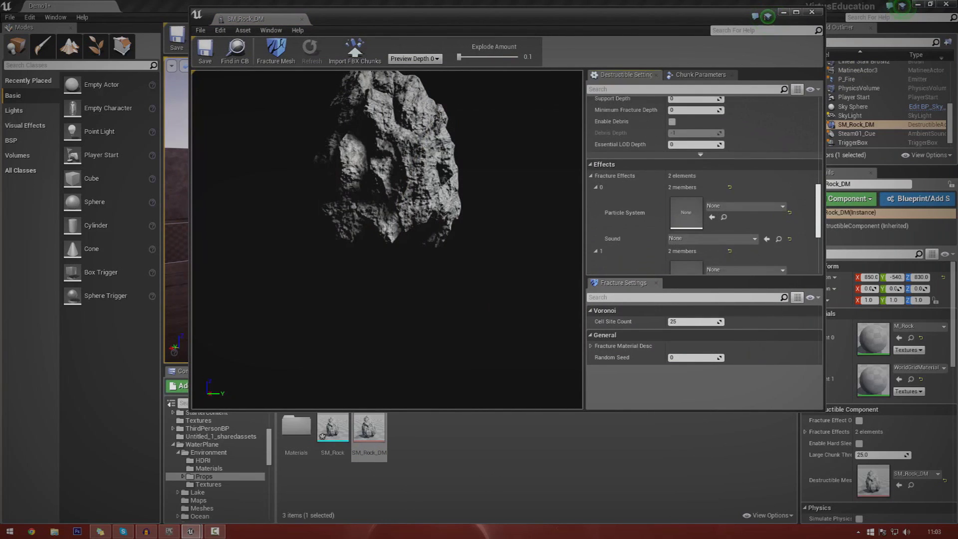
scroll(703, 185, "down", 5)
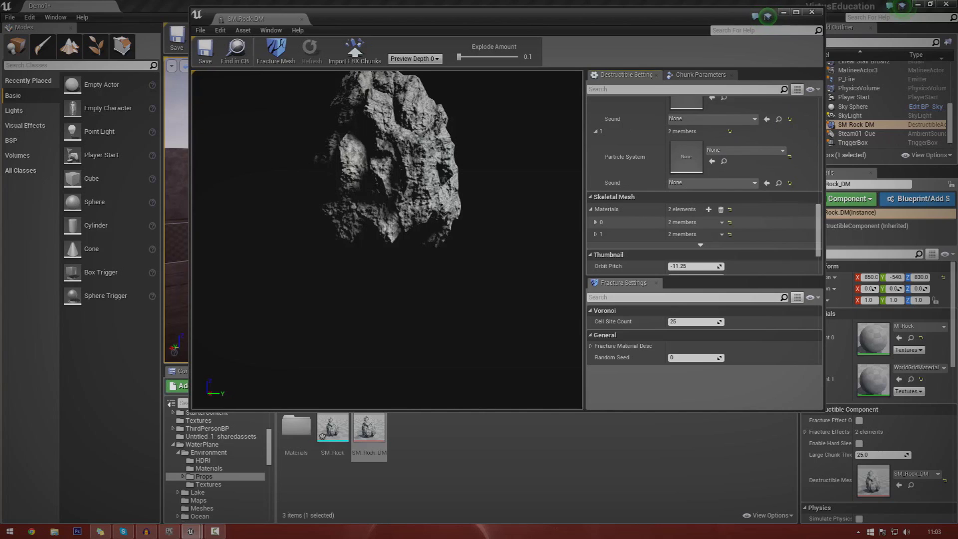
left_click(596, 222)
scroll(629, 240, "down", 3)
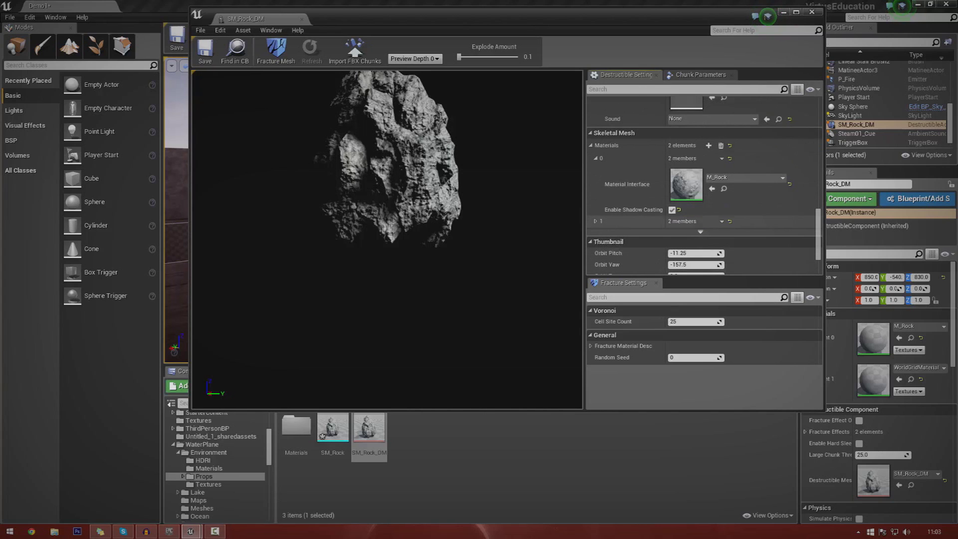
left_click(595, 221)
scroll(724, 158, "down", 2)
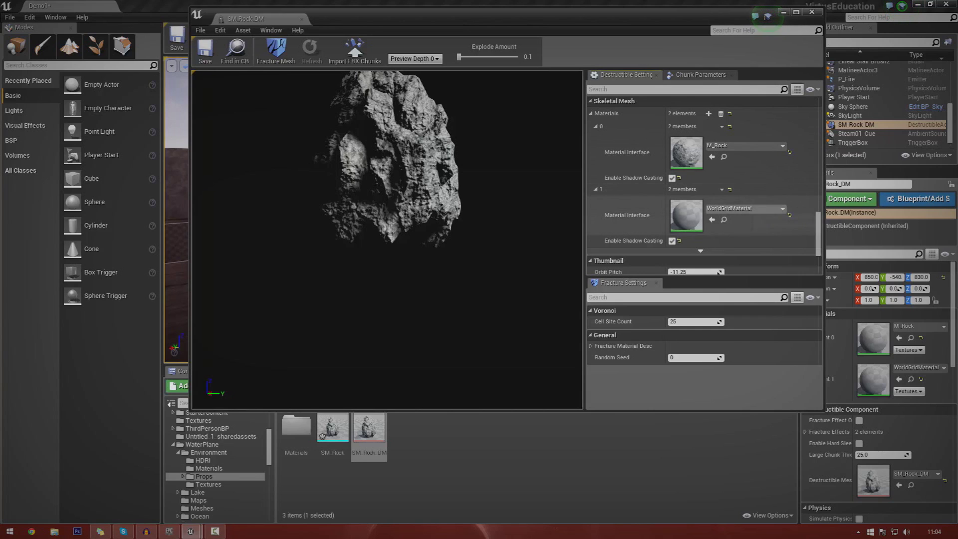
Assign the M_Rock material to material element 1 of SM_Rock_DM, and save and close the asset
left_click(782, 209)
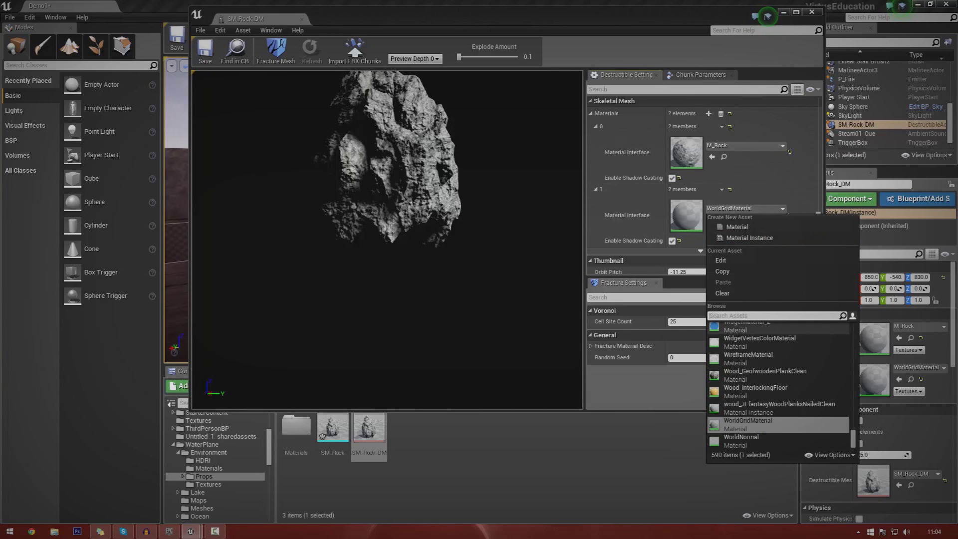
type("m_rock")
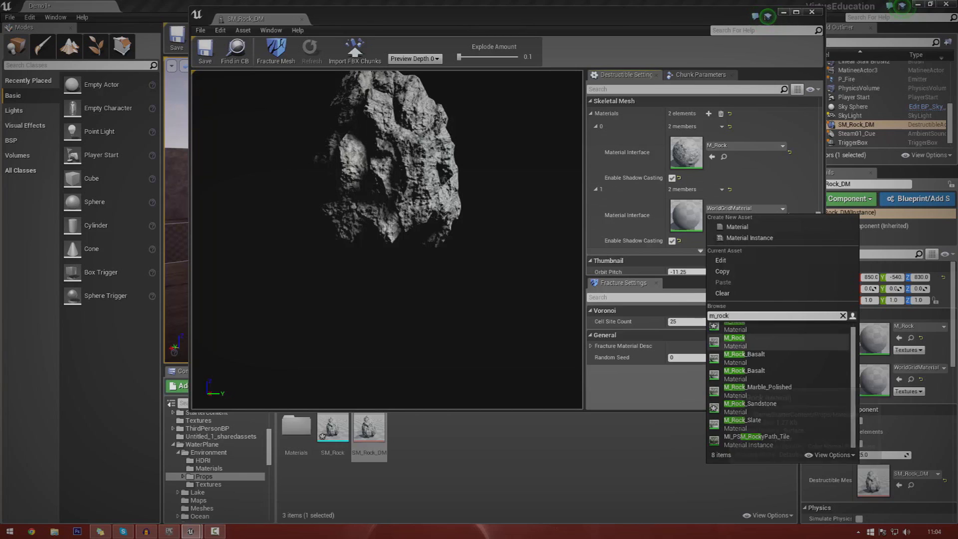
scroll(799, 387, "up", 1)
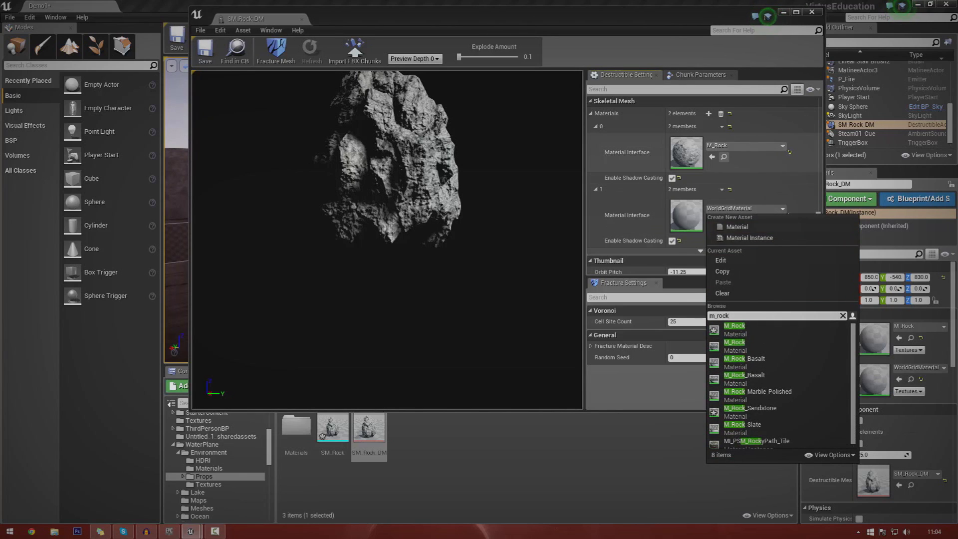
left_click(724, 157)
left_click_drag(296, 430, 688, 214)
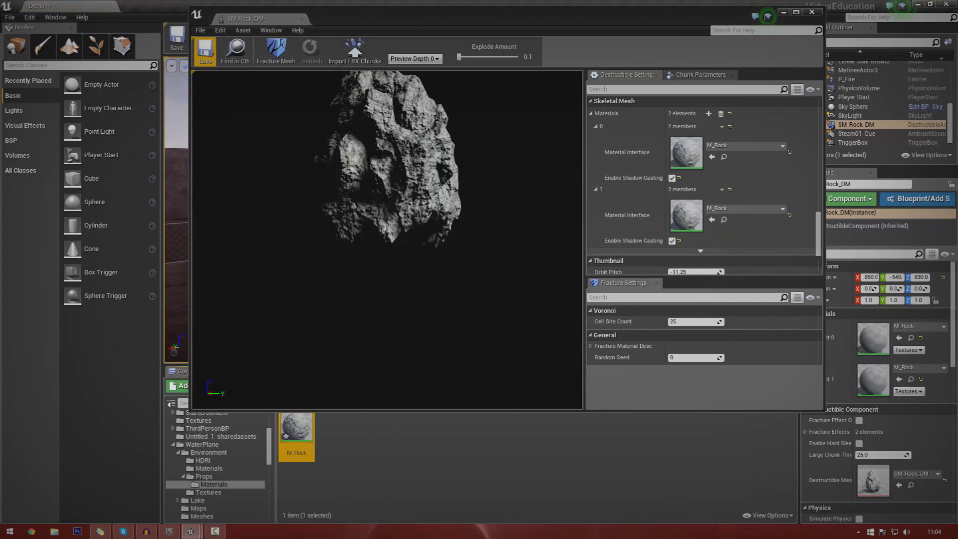
left_click(205, 52)
left_click(812, 12)
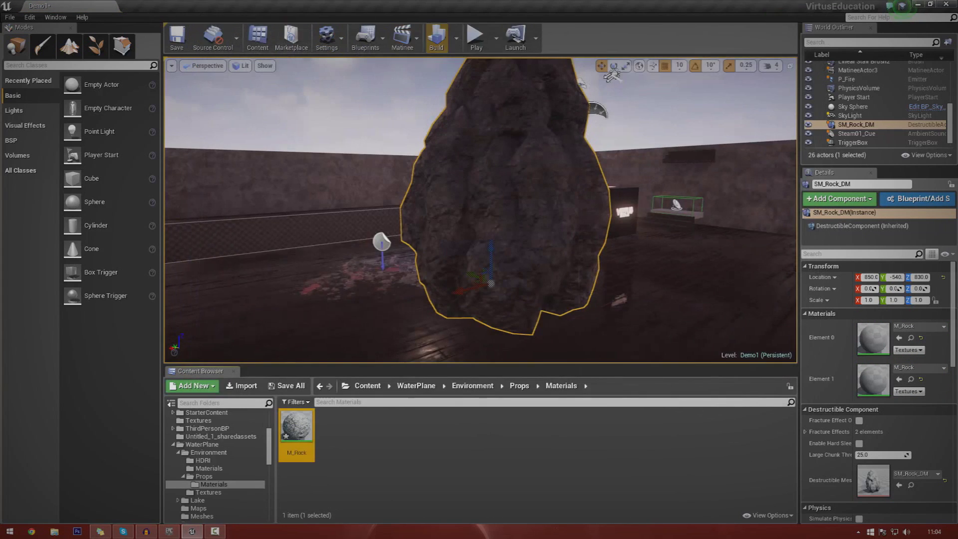
Play the level, run and jump the character into the rock to examine the material on its broken chunks, and stop playing
left_click(475, 36)
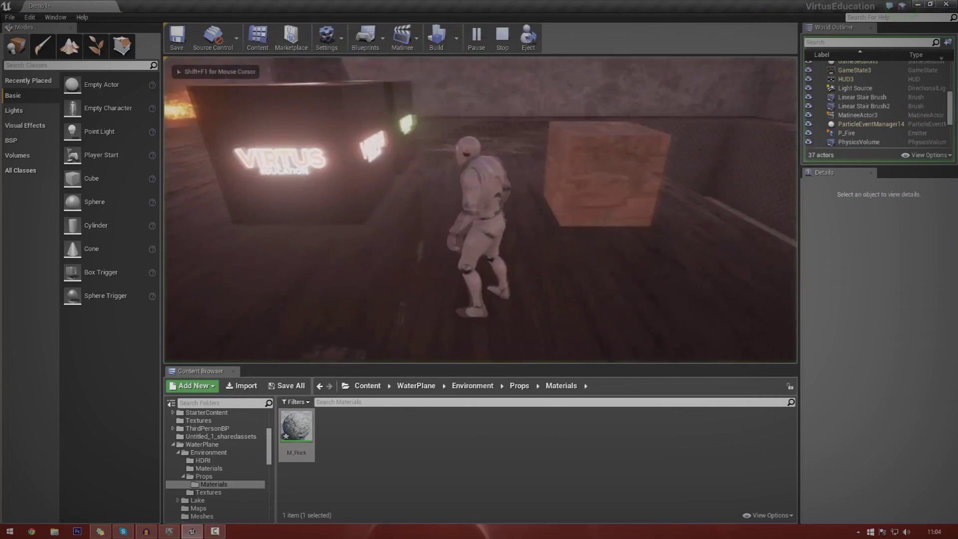
key("w")
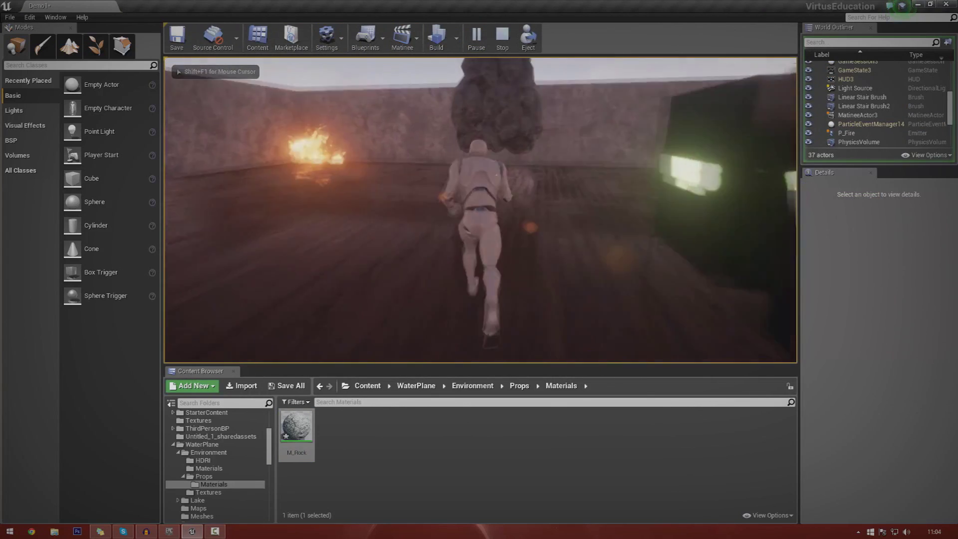
key("space")
key("s")
key("a")
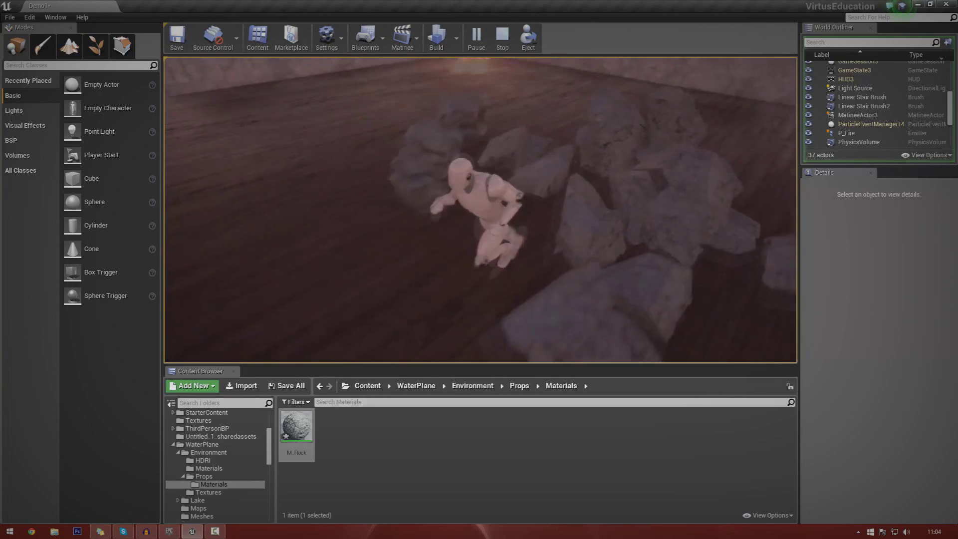
key("w")
key("Escape")
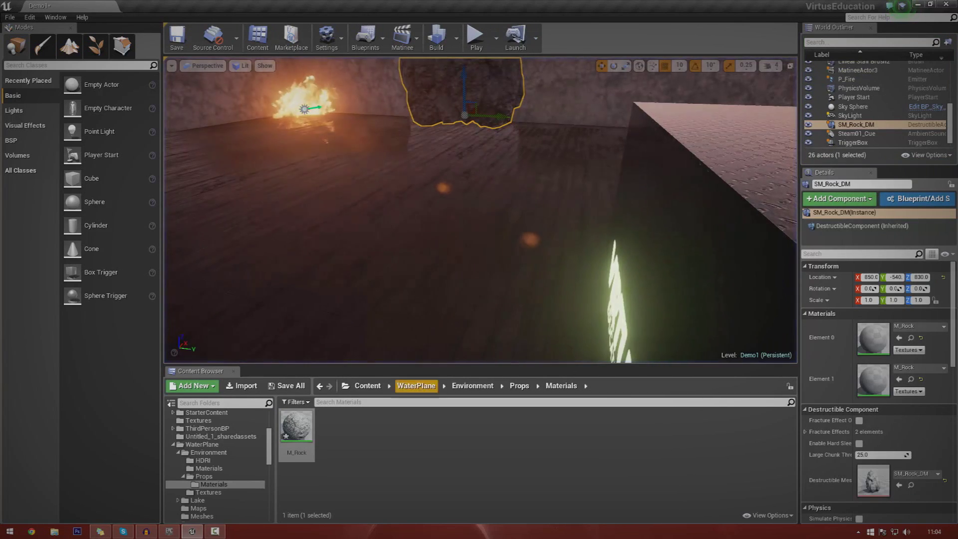
Open the M_Rock material for a look and close its editor
double_click(296, 428)
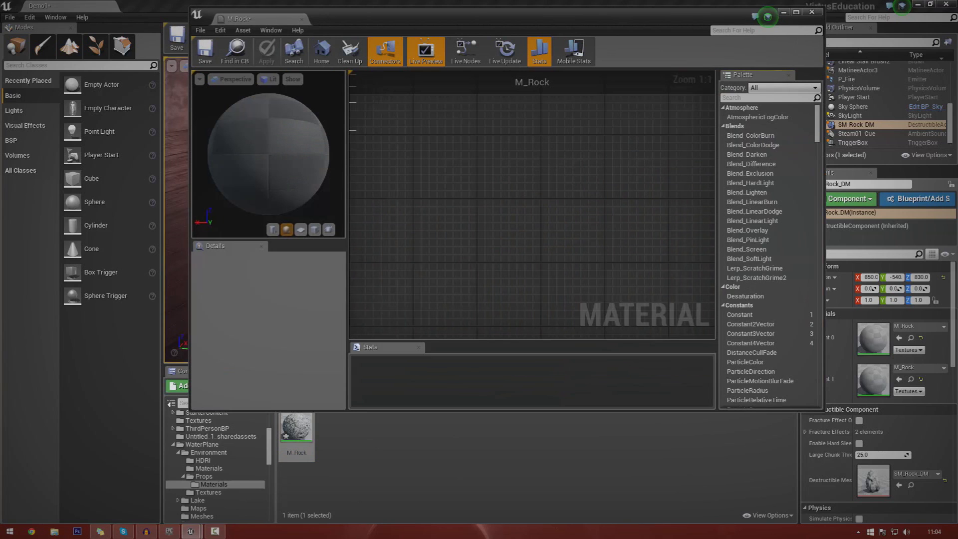
key("alt+F4")
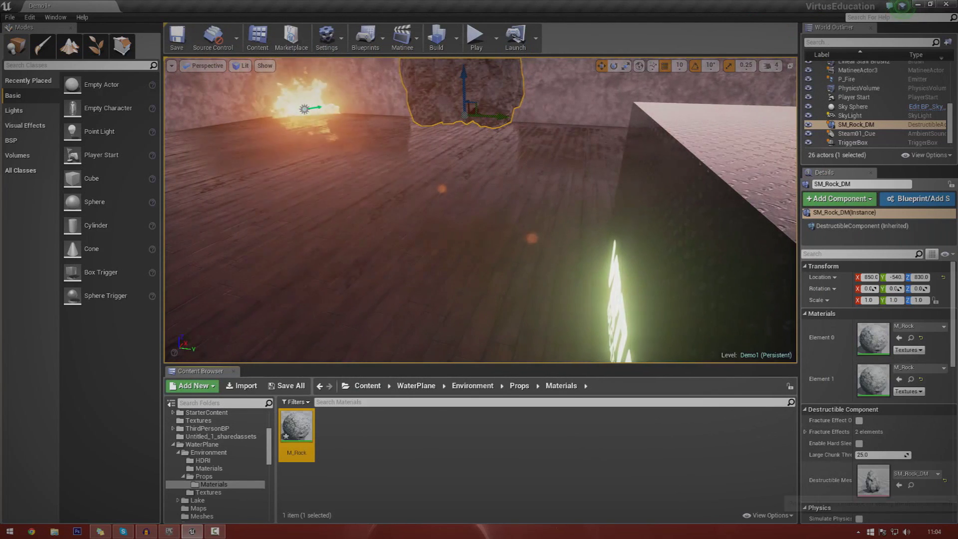
Reopen the SM_Rock_DM asset and expand fracture effects 0 and 1 in its Effects settings
left_click(911, 485)
double_click(369, 427)
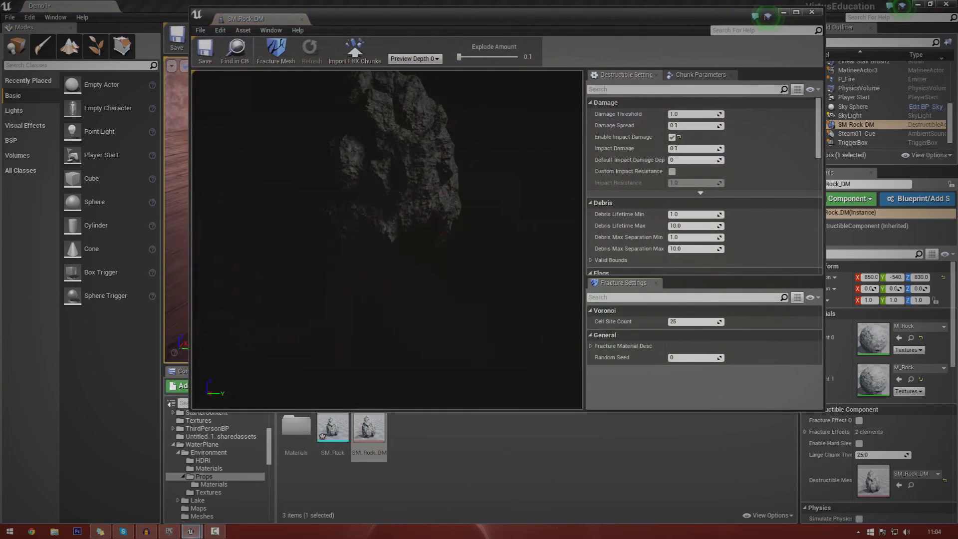
scroll(704, 186, "down", 10)
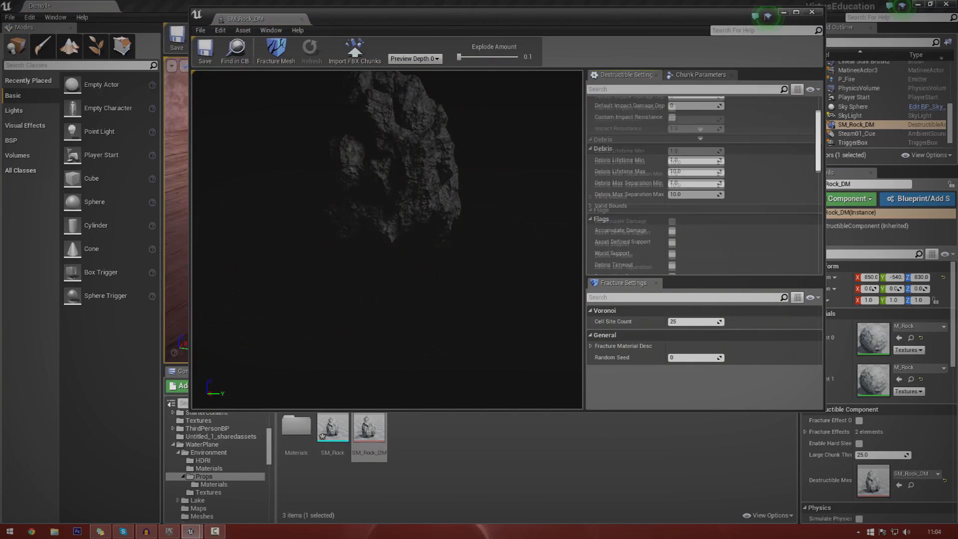
scroll(709, 164, "down", 3)
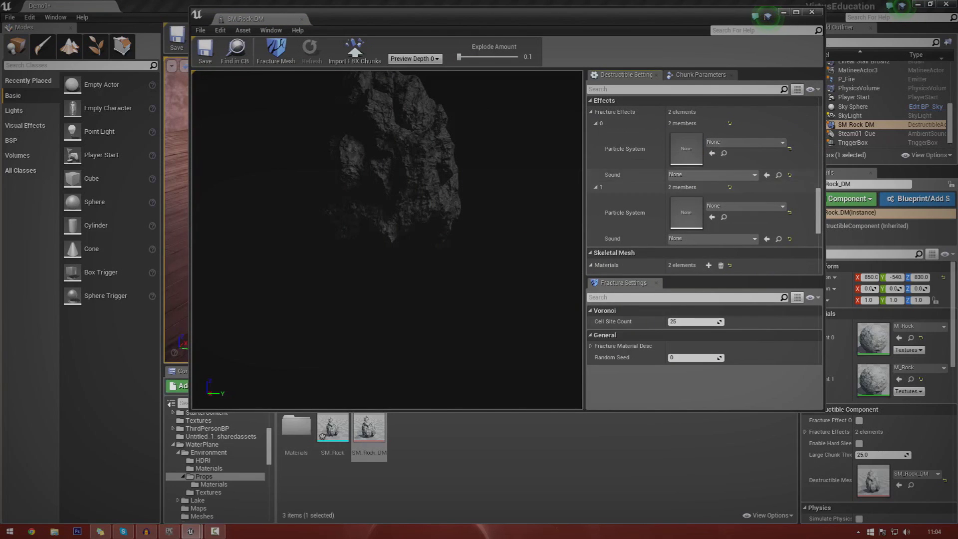
Set the particle system of fracture effect 0 to P_Explosion
left_click(691, 175)
left_click(696, 147)
left_click(745, 143)
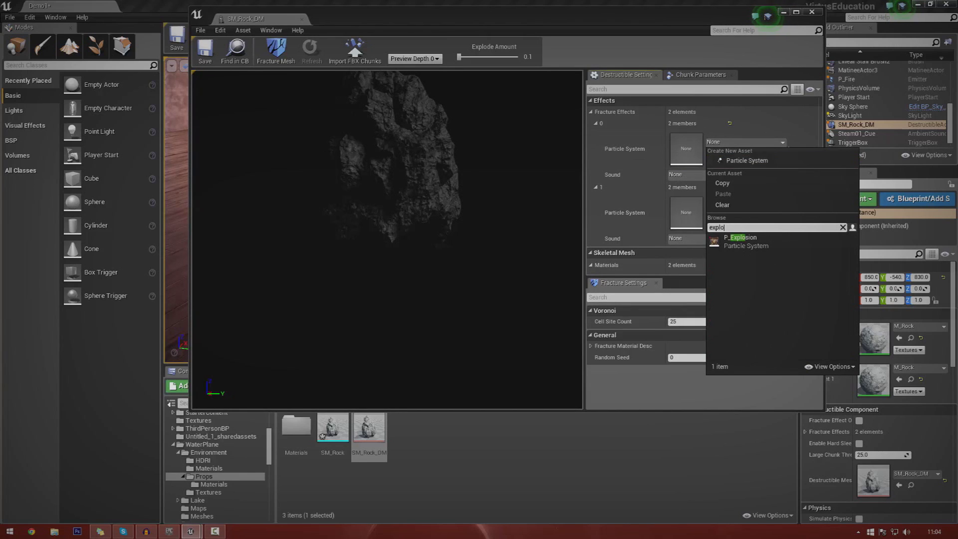
left_click(741, 241)
left_click(744, 143)
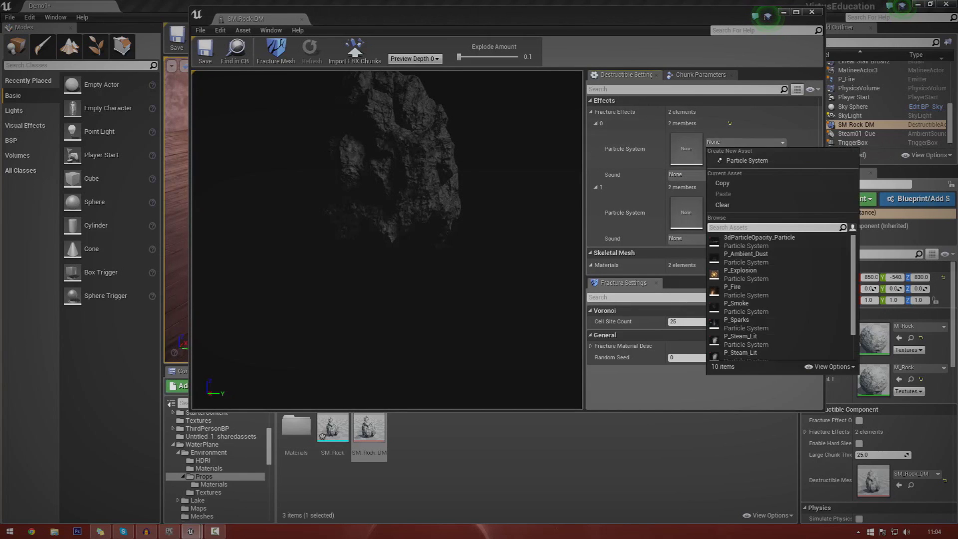
type("expl")
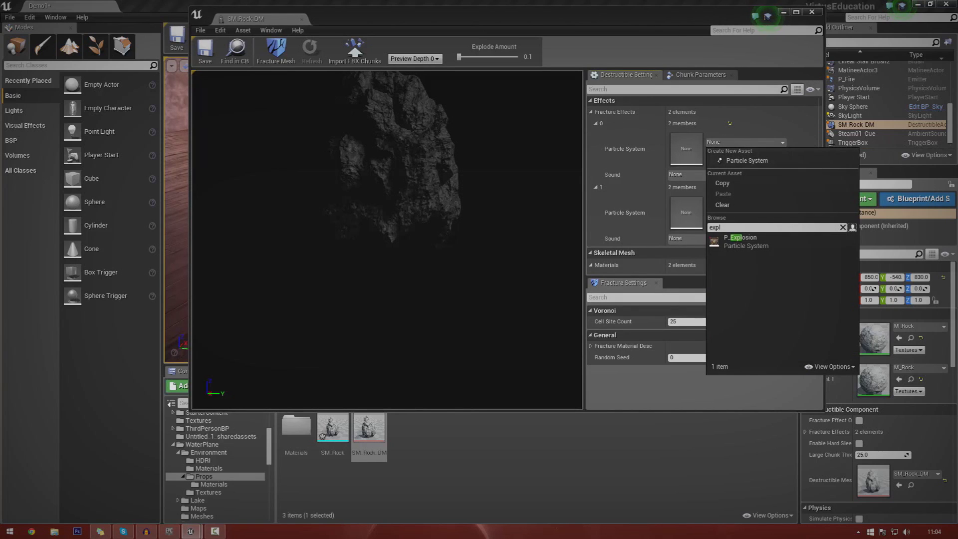
left_click(744, 241)
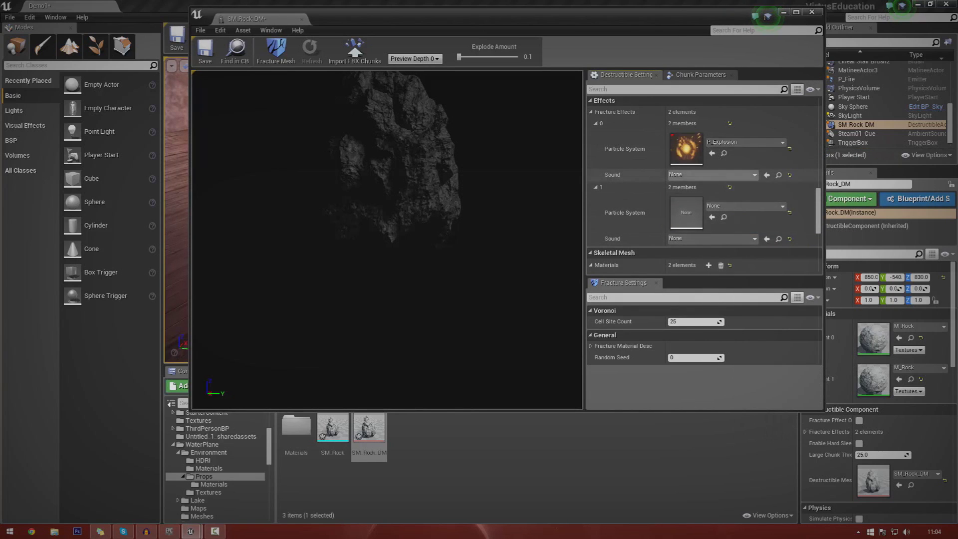
Set the sound of fracture effect 0 to the Explosion01 sound wave
left_click(714, 175)
type("s")
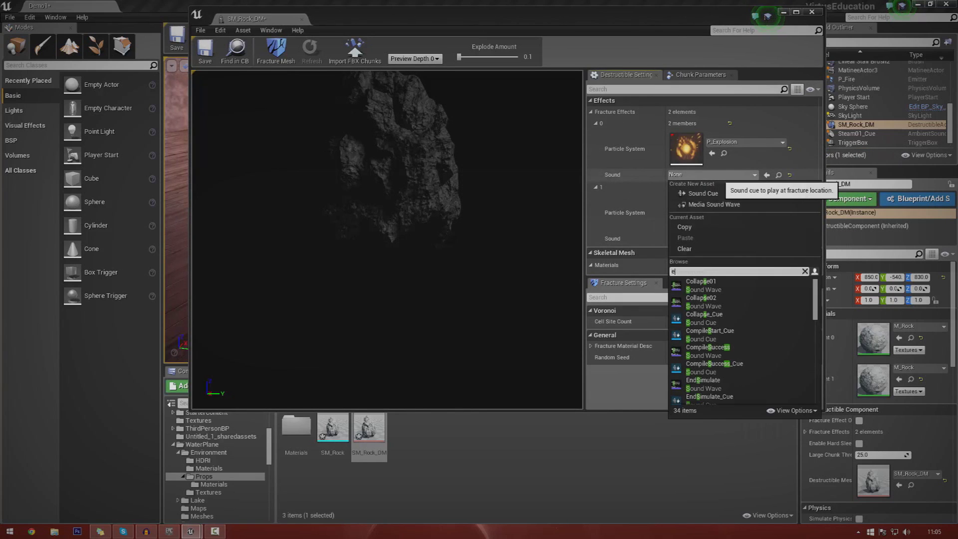
type("expo")
key("BackSpace")
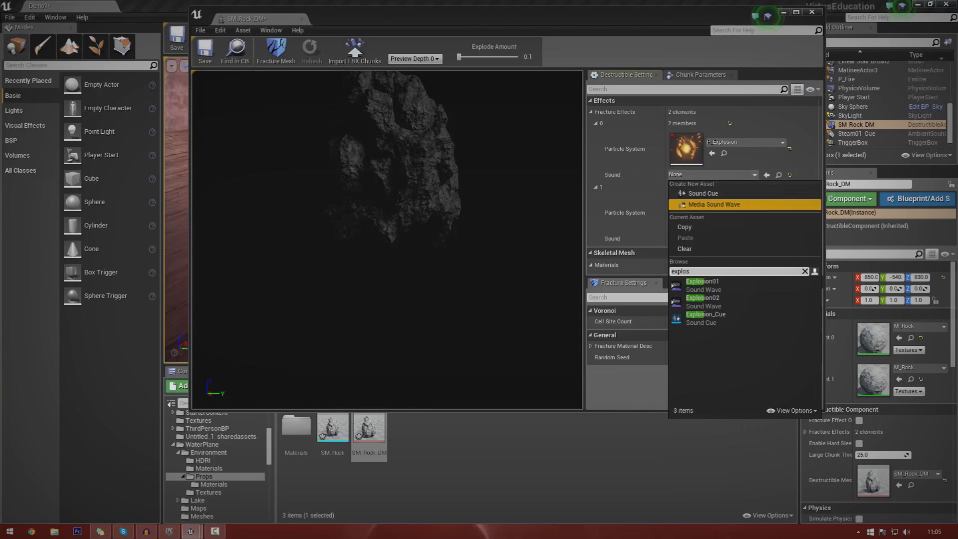
left_click(721, 285)
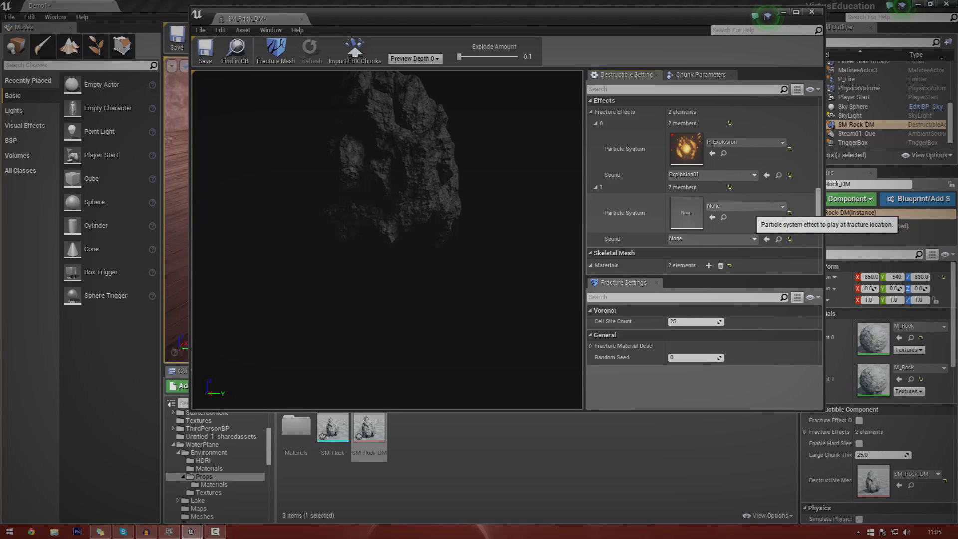
Set fracture effect 1 to the P_Explosion particle system and Explosion01 sound, and save and close SM_Rock_DM
left_click(734, 206)
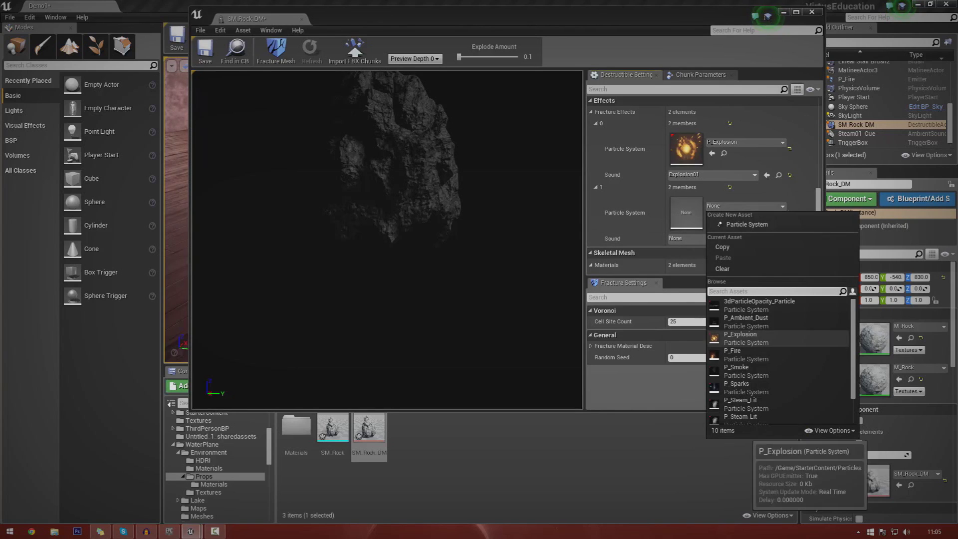
left_click(744, 338)
left_click(712, 239)
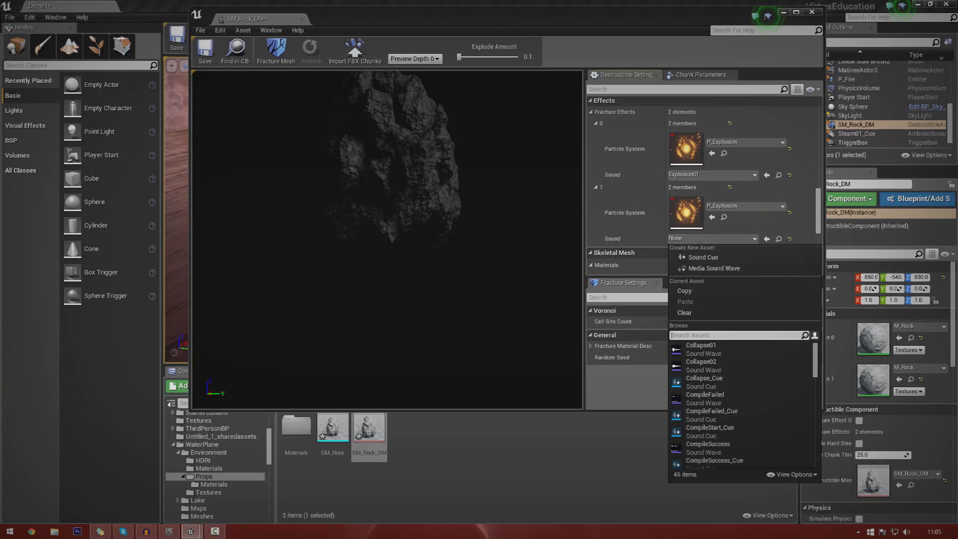
type("ex")
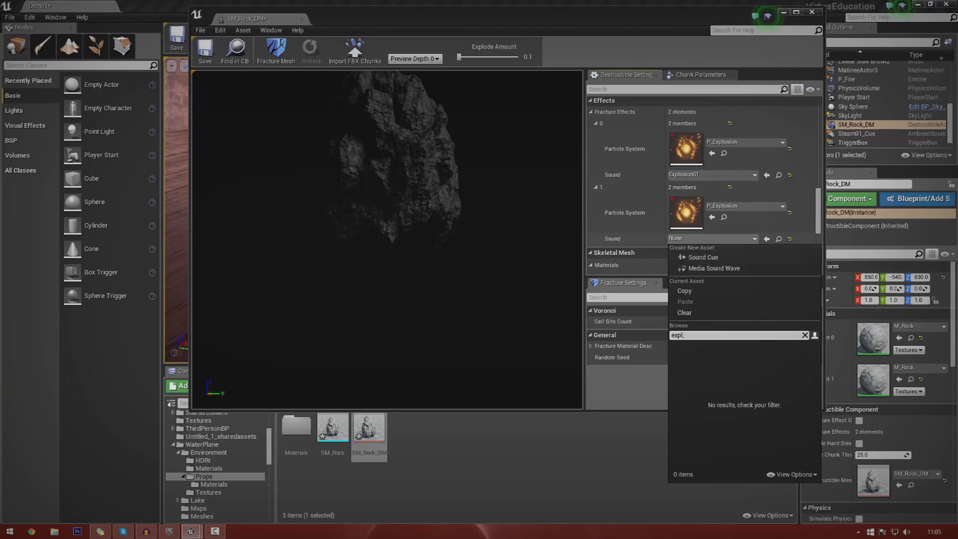
type("pl;")
key("BackSpace")
left_click(744, 348)
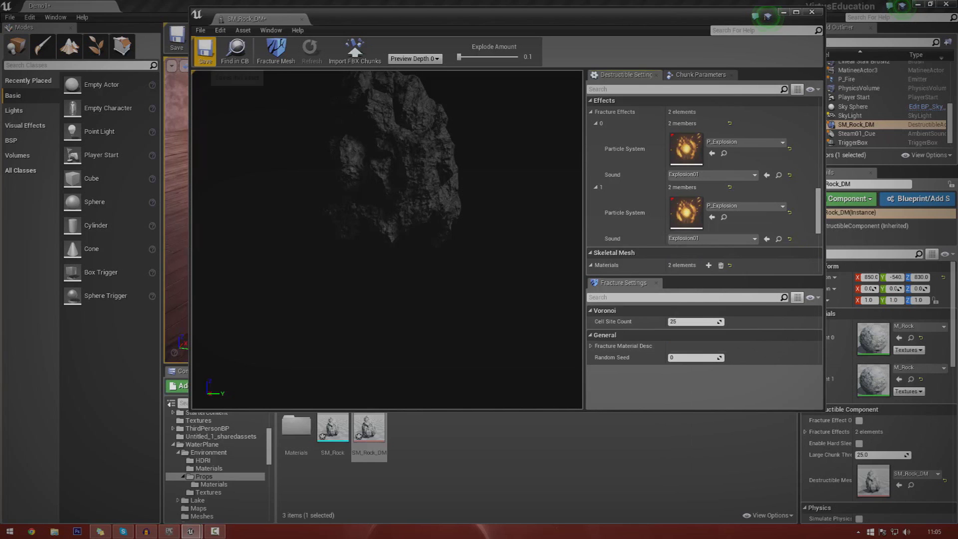
left_click(205, 50)
left_click(302, 19)
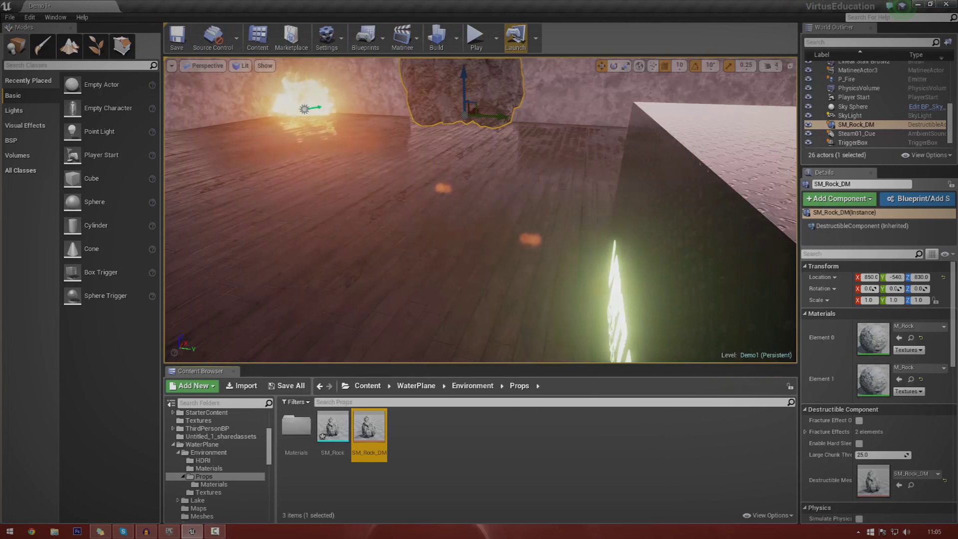
Play the level, run and jump the character into the rock and its chunks to test the explosion effects, and stop playing
left_click(479, 42)
left_click(477, 40)
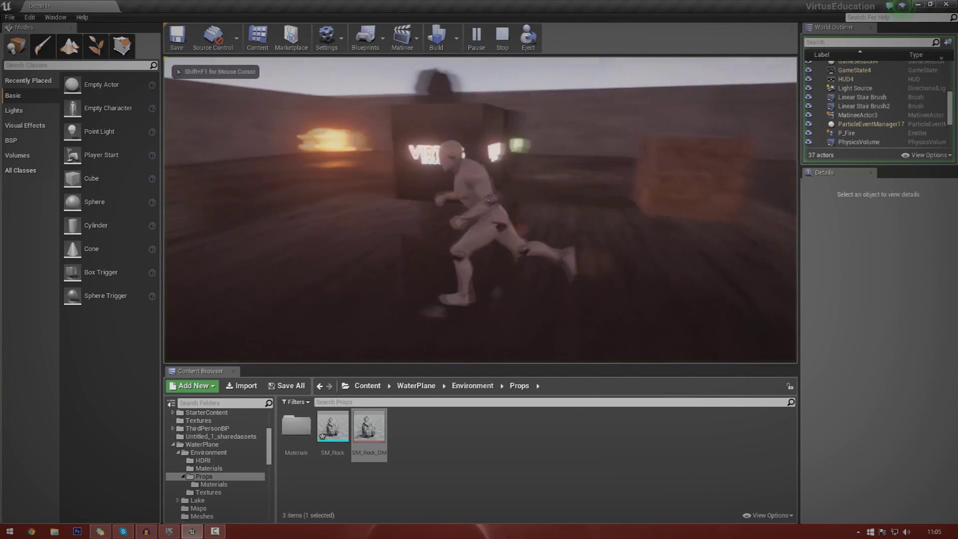
key("w")
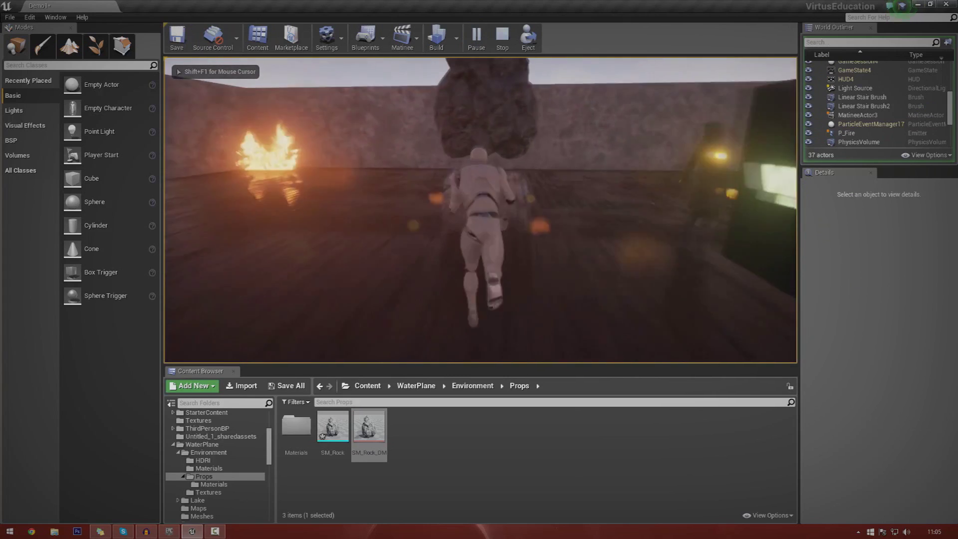
key("space")
key("w")
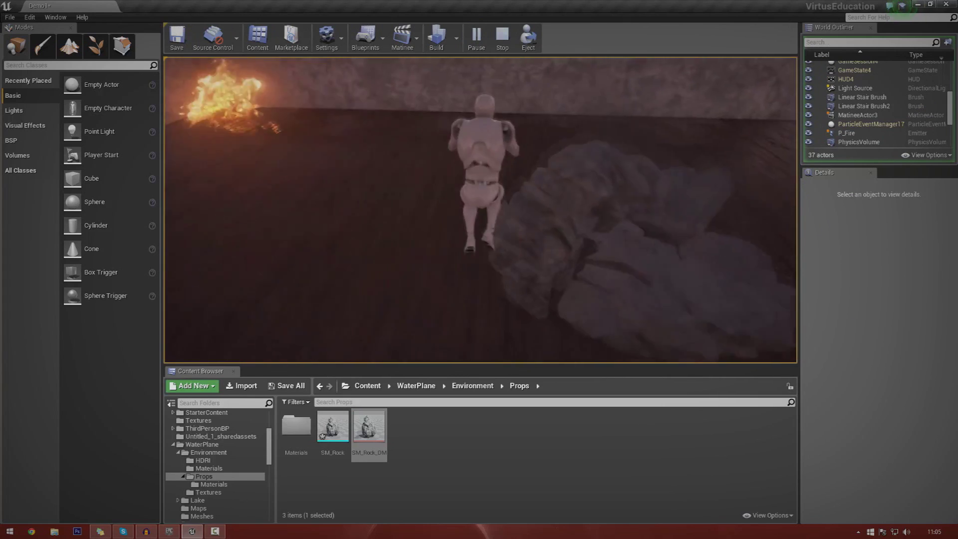
key("space")
key("w")
key("space")
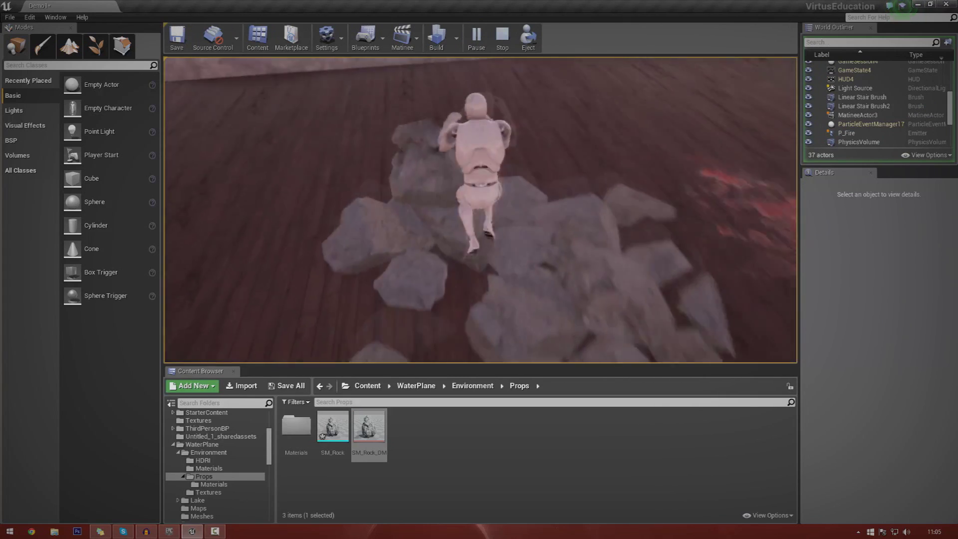
key("w")
key("space")
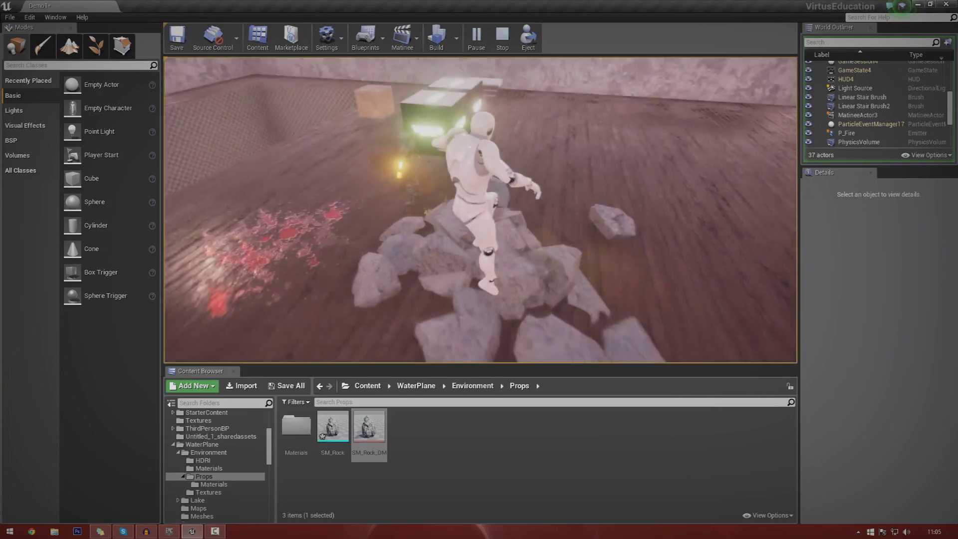
key("w")
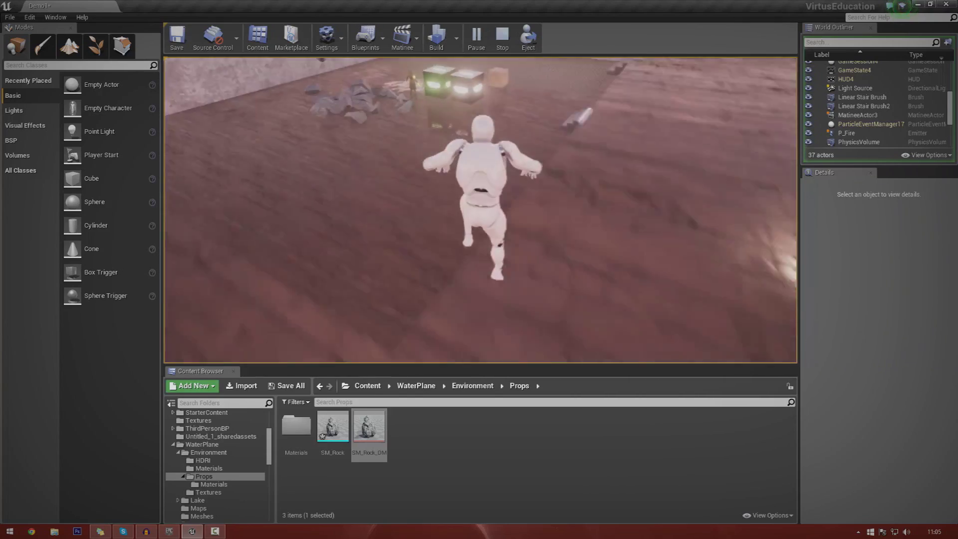
key("space")
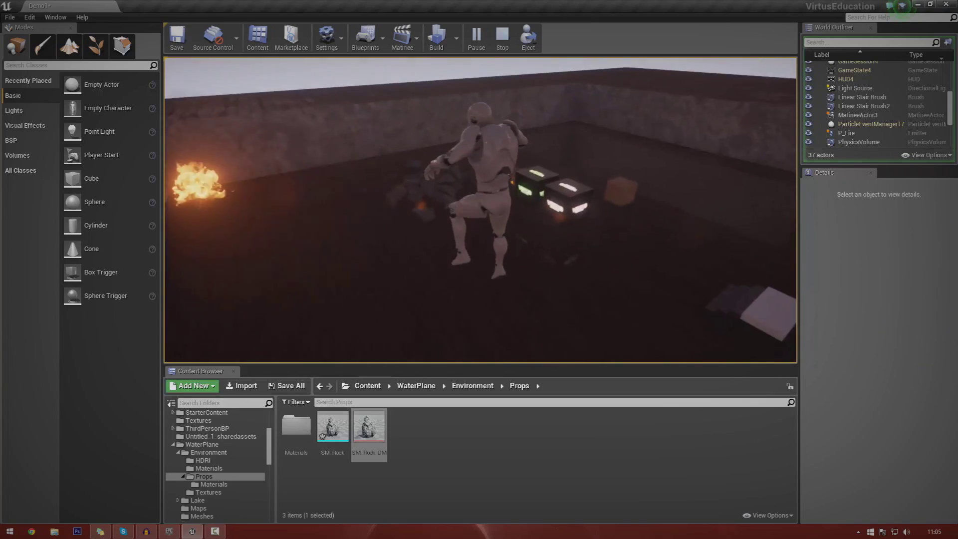
key("w")
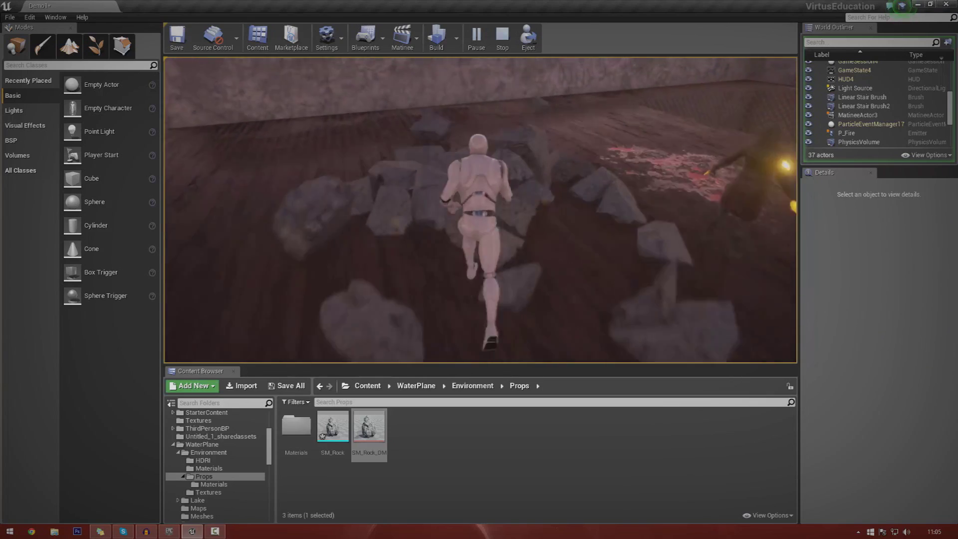
key("Escape")
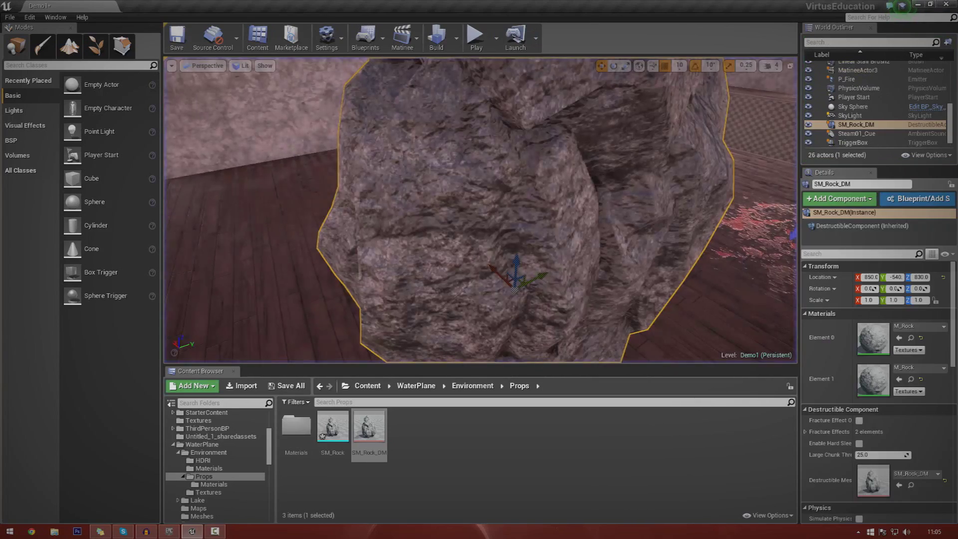
right_click_drag(480, 209, 546, 209)
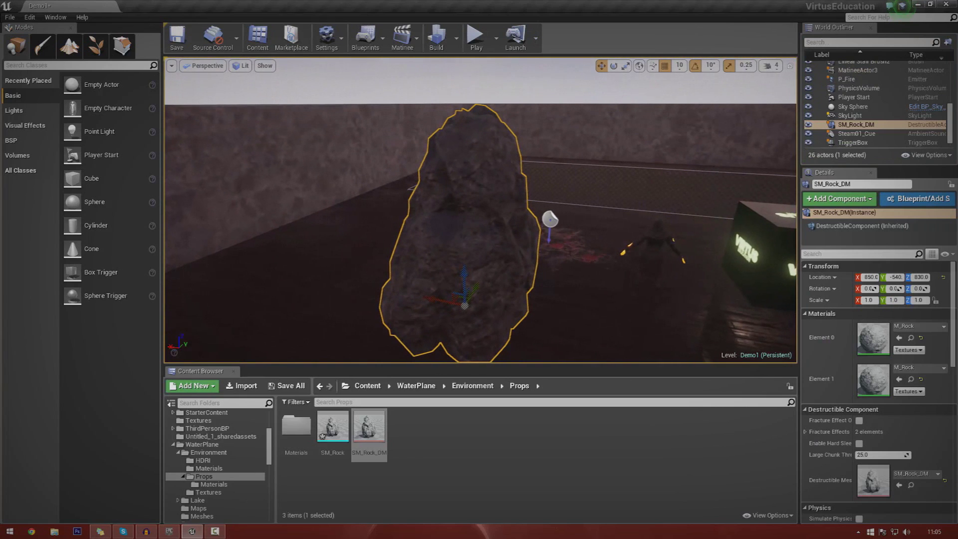